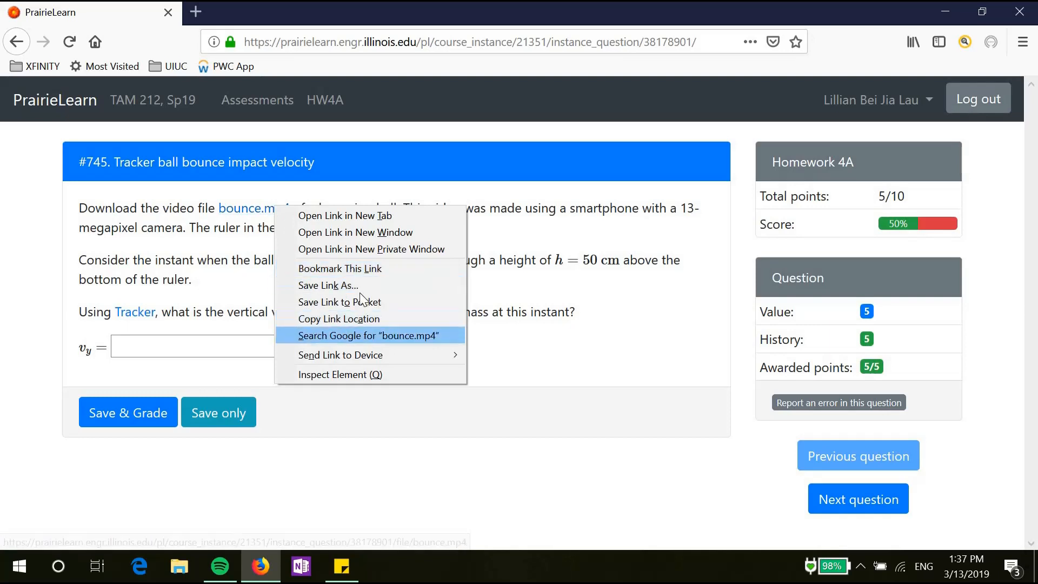
Step: Save the question's bounce.mp4 link to the Desktop with the .mp4 extension
left_click(361, 286)
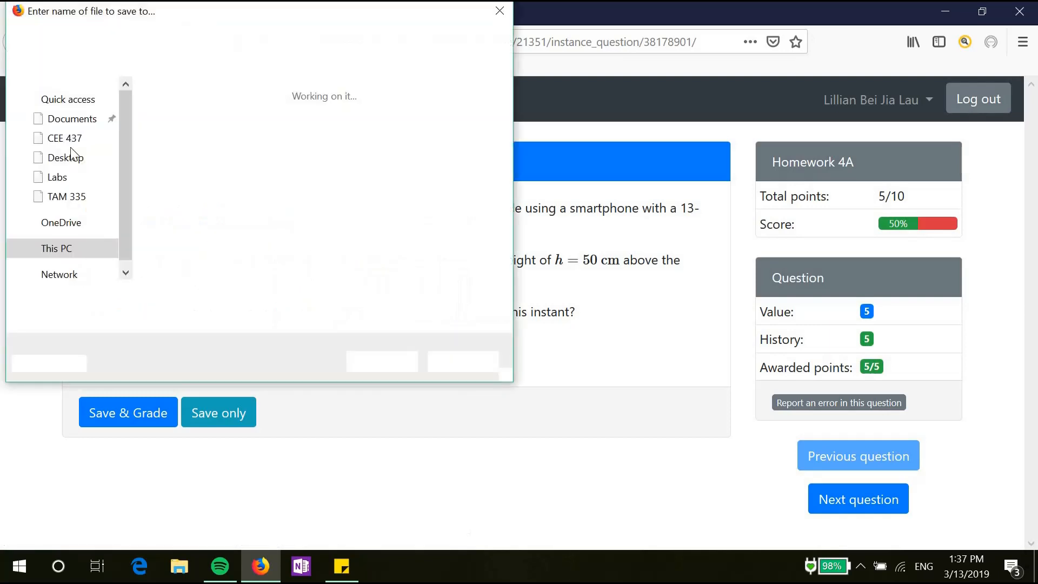
left_click(178, 301)
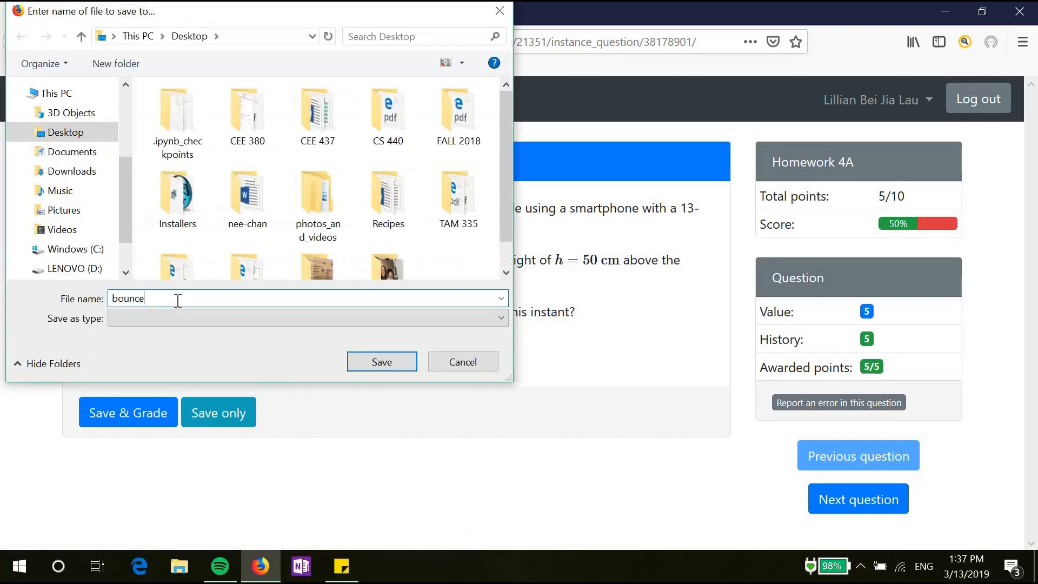
type(".mp4")
key("Return")
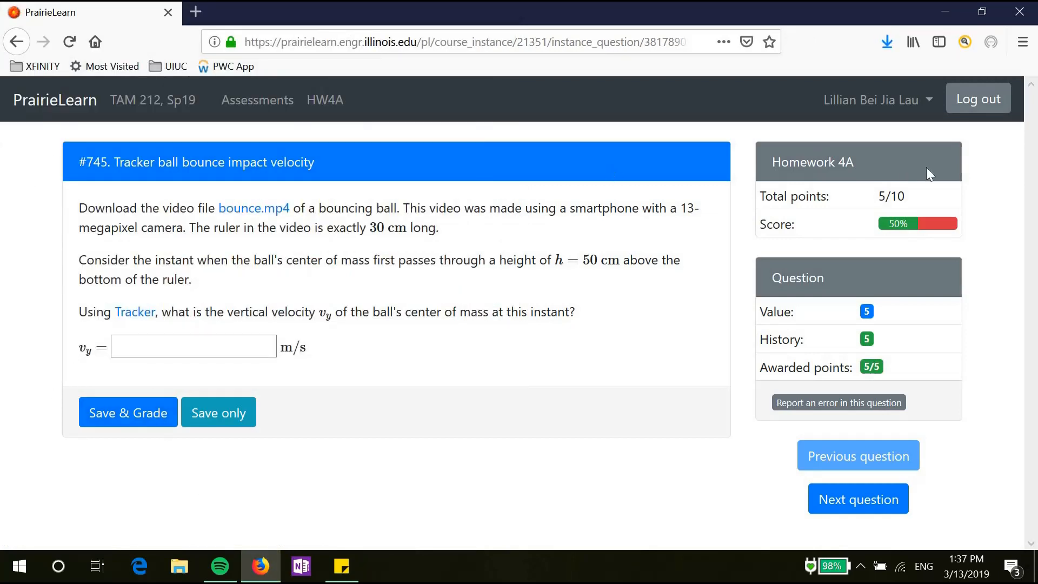
Step: Open the Tracker website from the question's link in a new Firefox tab
left_click(944, 20)
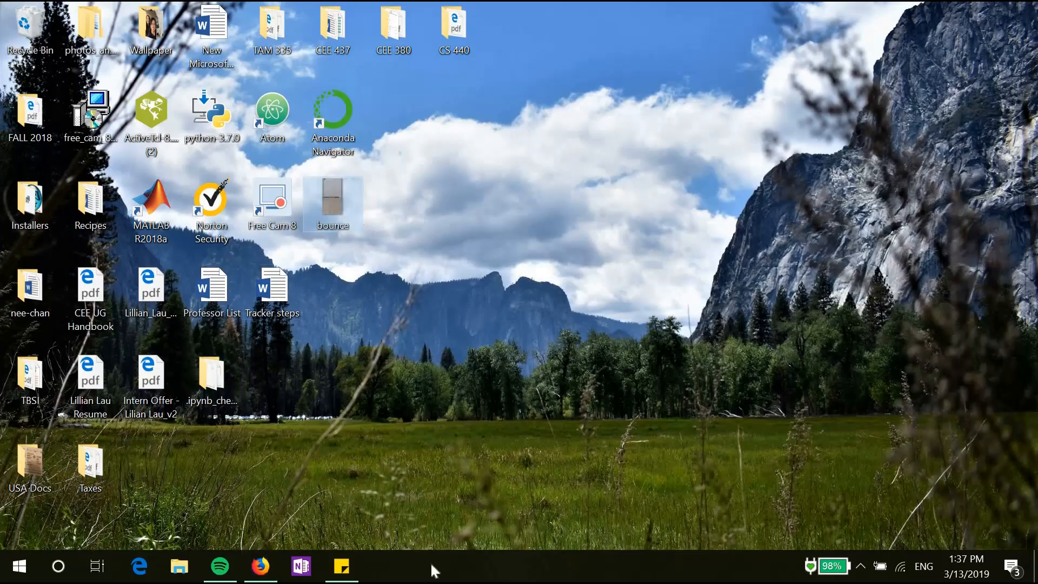
left_click(260, 566)
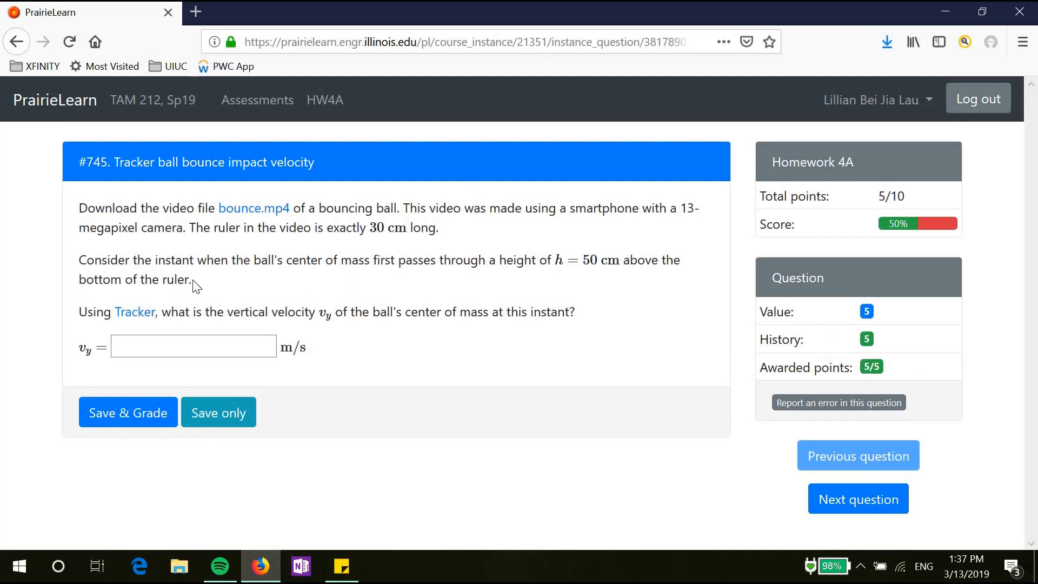
right_click(142, 318)
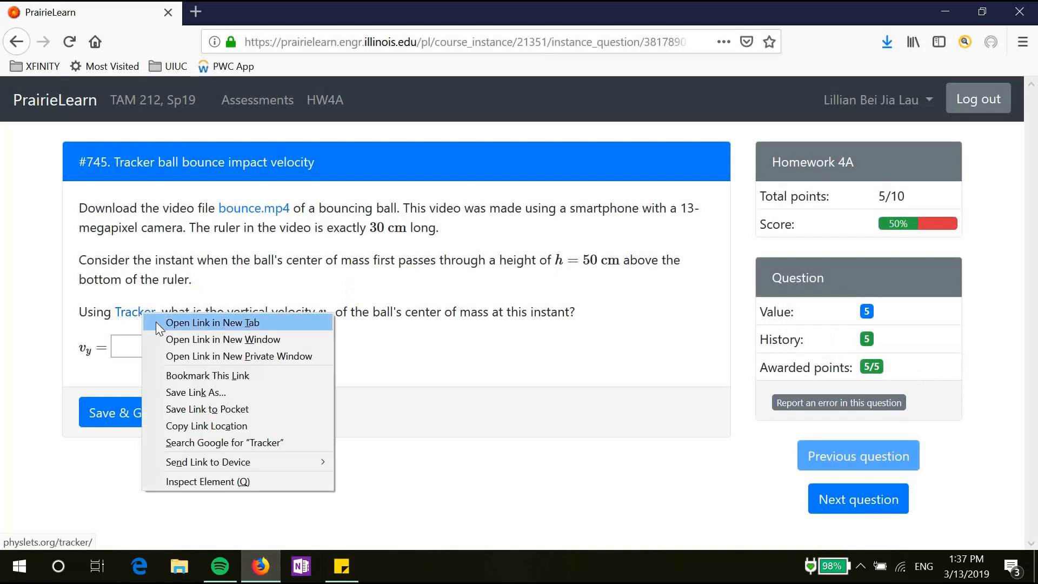
left_click(156, 322)
left_click(279, 19)
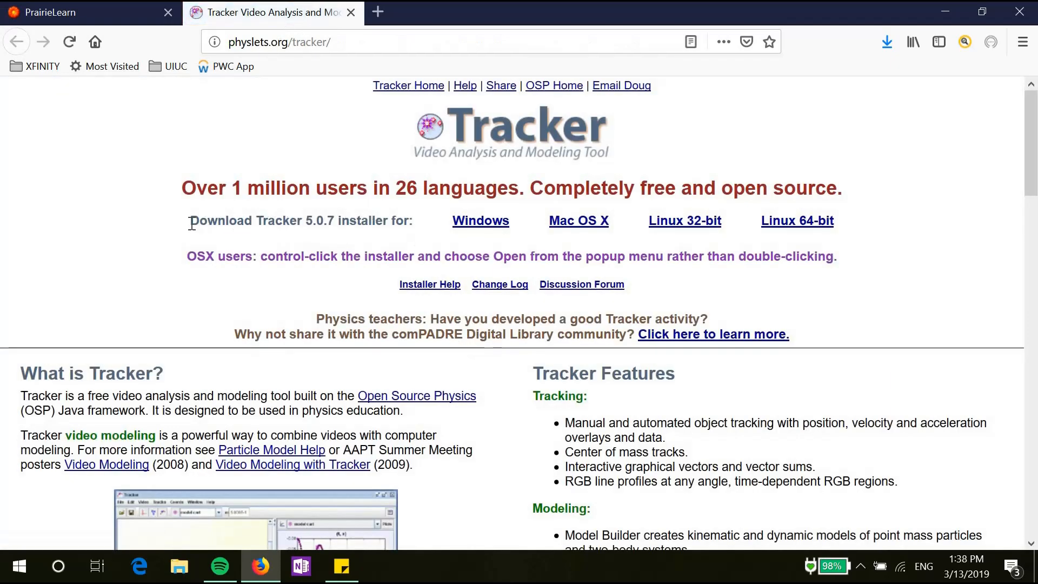
Step: Download the Tracker 5.0.7 Windows installer to the Desktop
left_click_drag(191, 223, 414, 223)
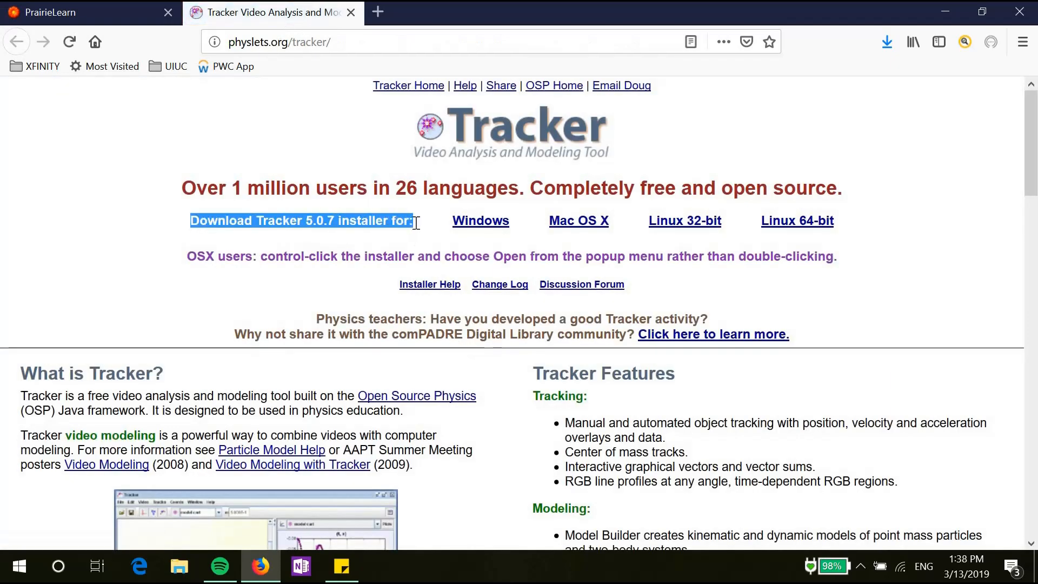
left_click(491, 232)
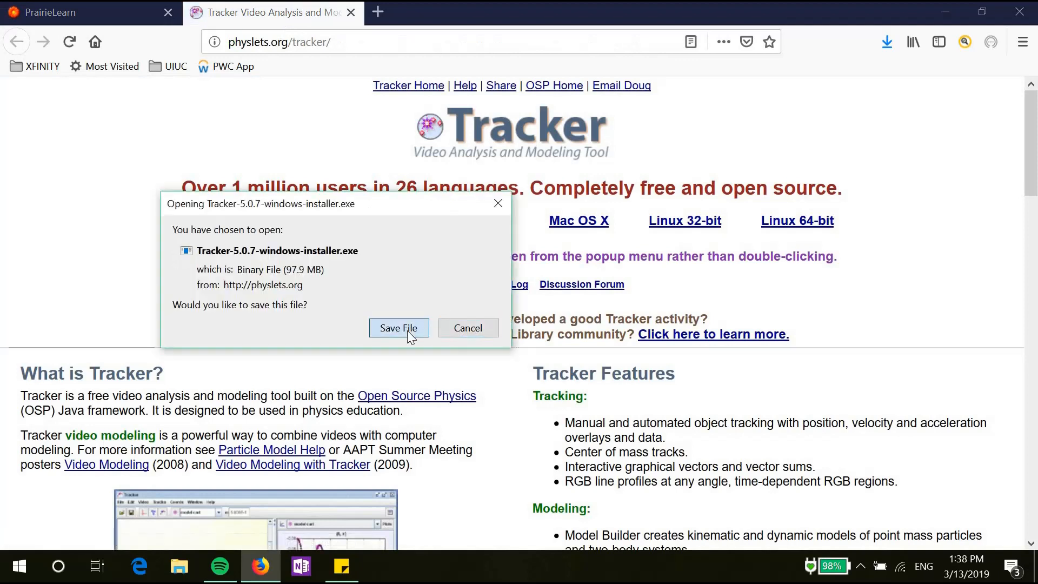
left_click(411, 333)
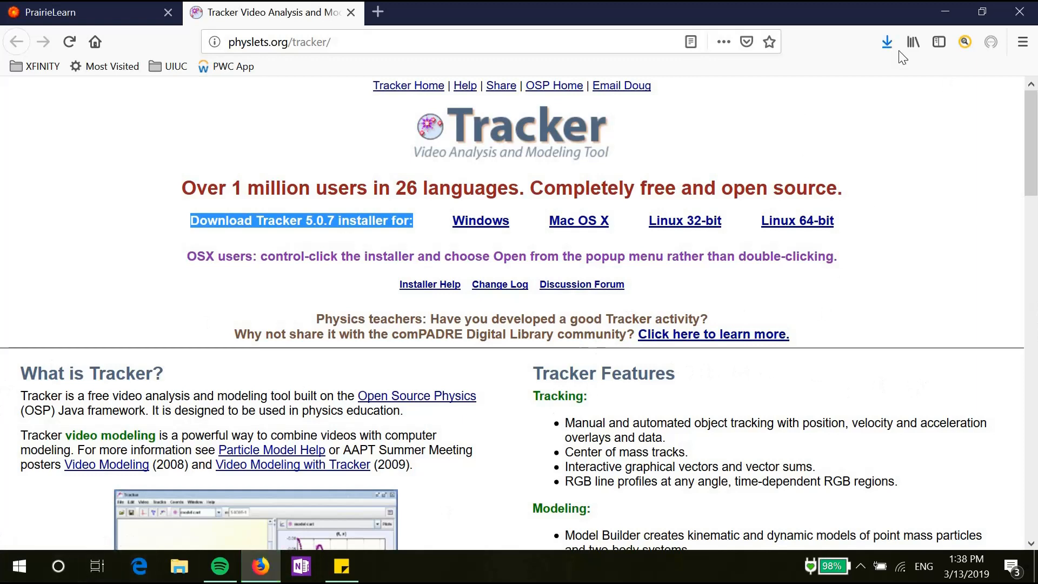
left_click(946, 12)
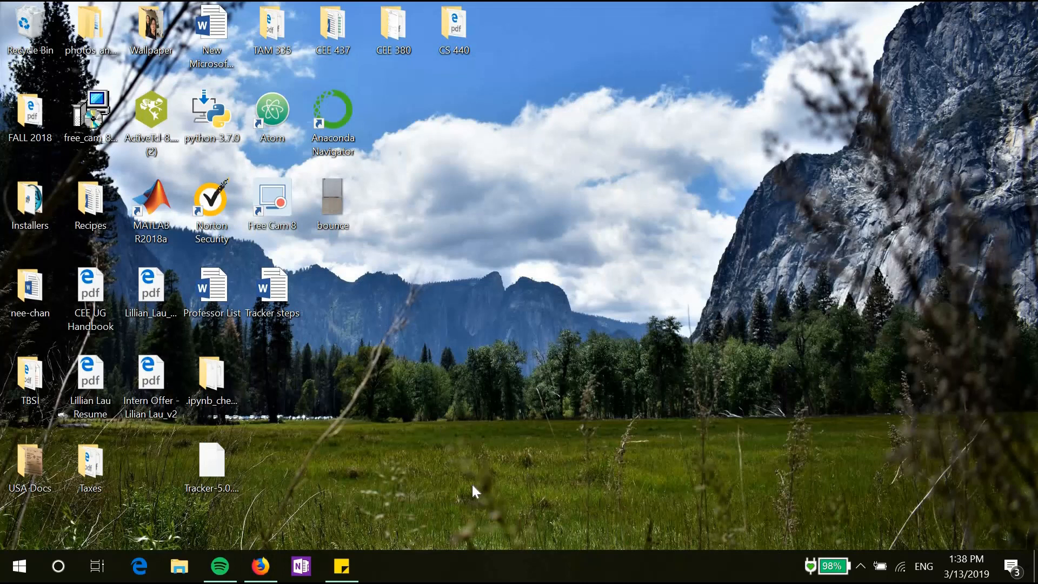
Step: Run the Tracker-5.0.7 installer and allow it to make changes
double_click(218, 477)
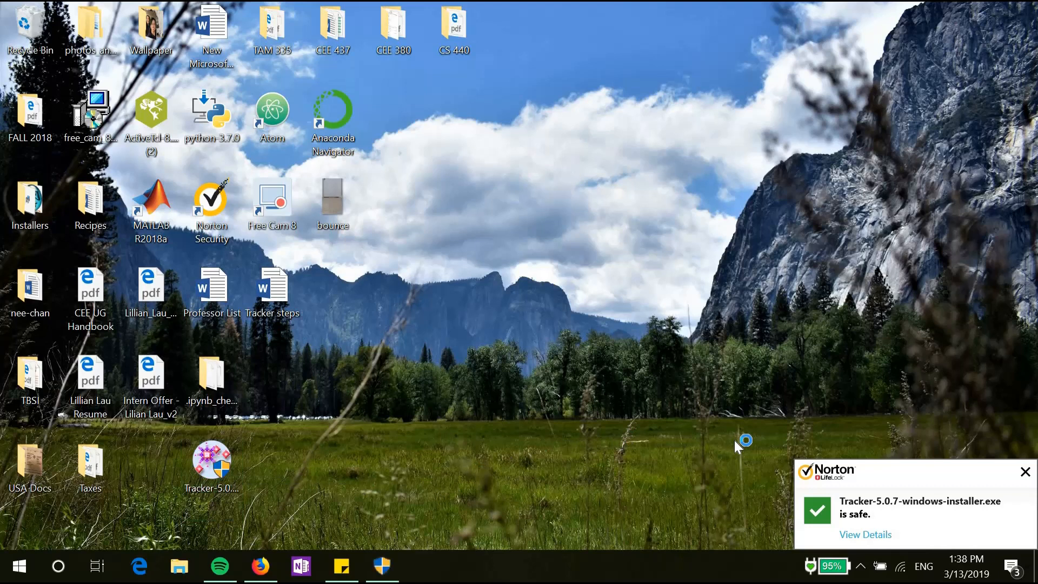
left_click(386, 570)
left_click(468, 398)
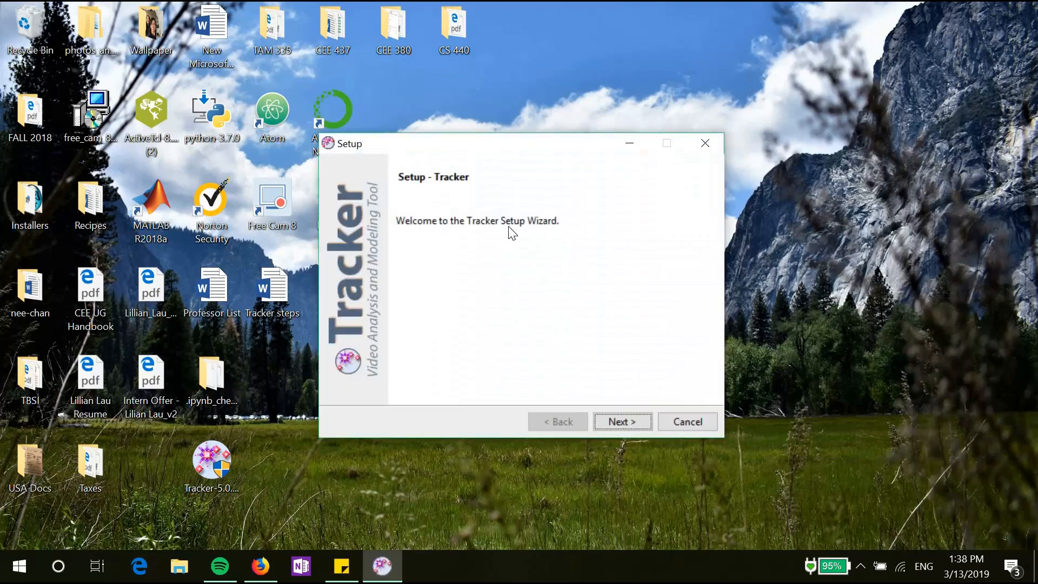
Step: Accept the licence, install to the default C:\Program Files (x86)\Tracker folder, and untick View Readme File
left_click(621, 423)
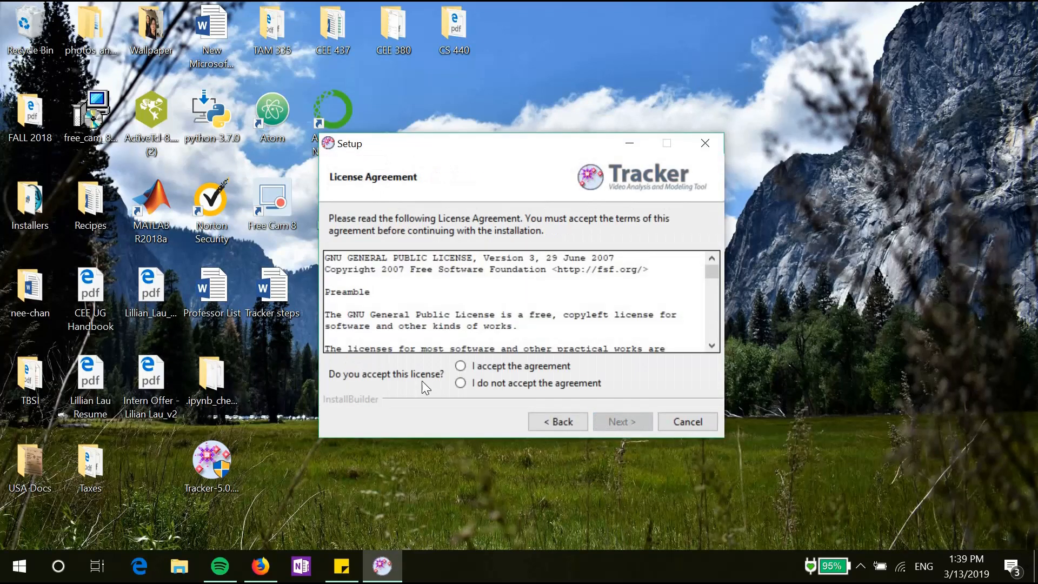
left_click(472, 366)
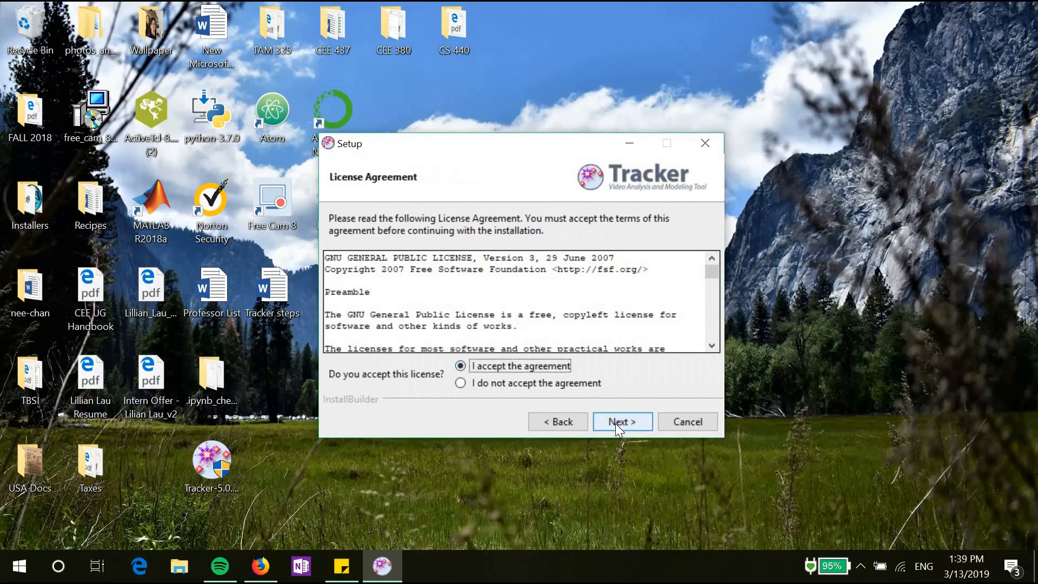
left_click(622, 423)
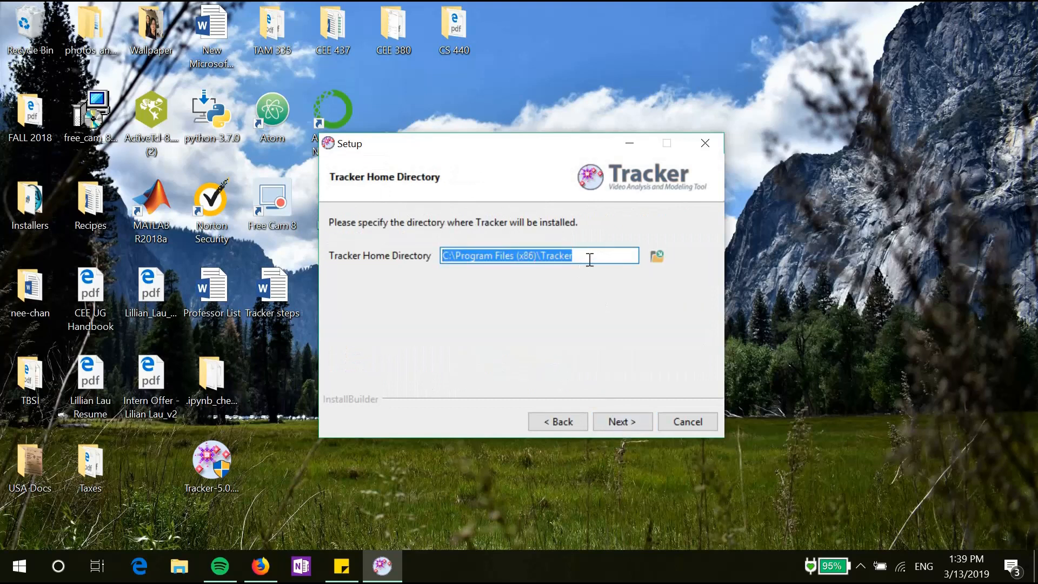
left_click(618, 424)
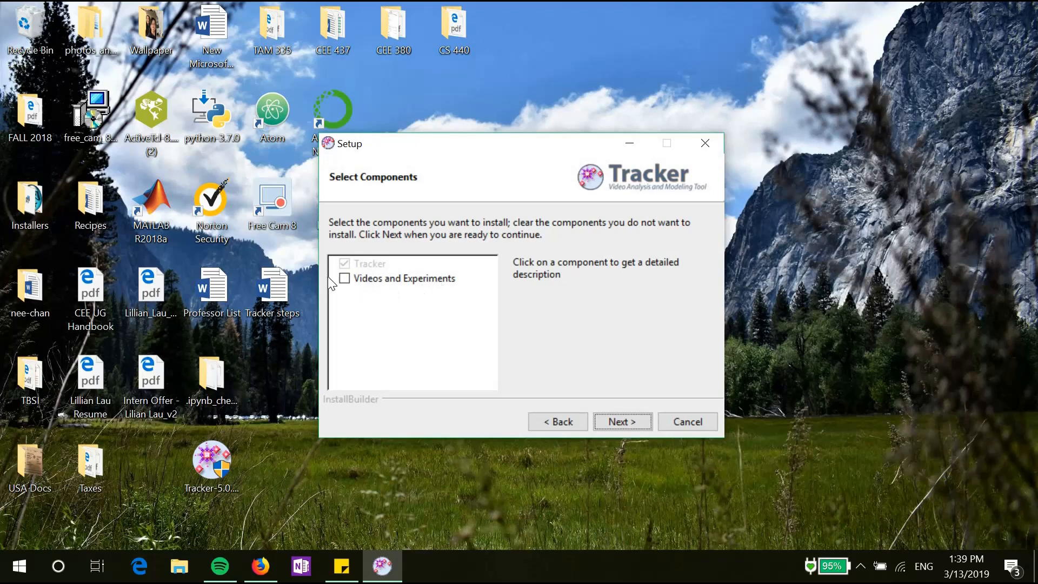
left_click(634, 426)
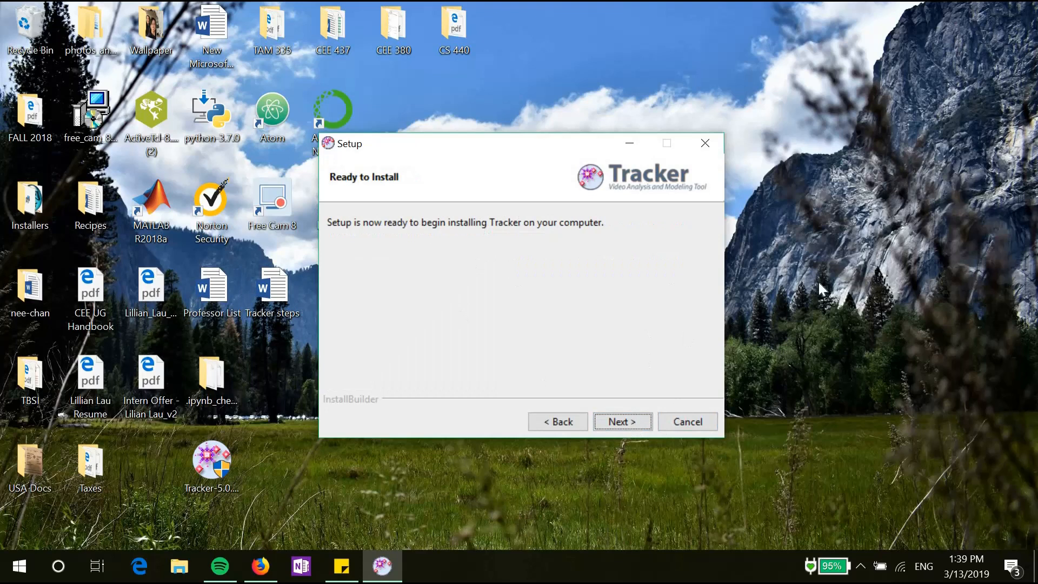
left_click(640, 419)
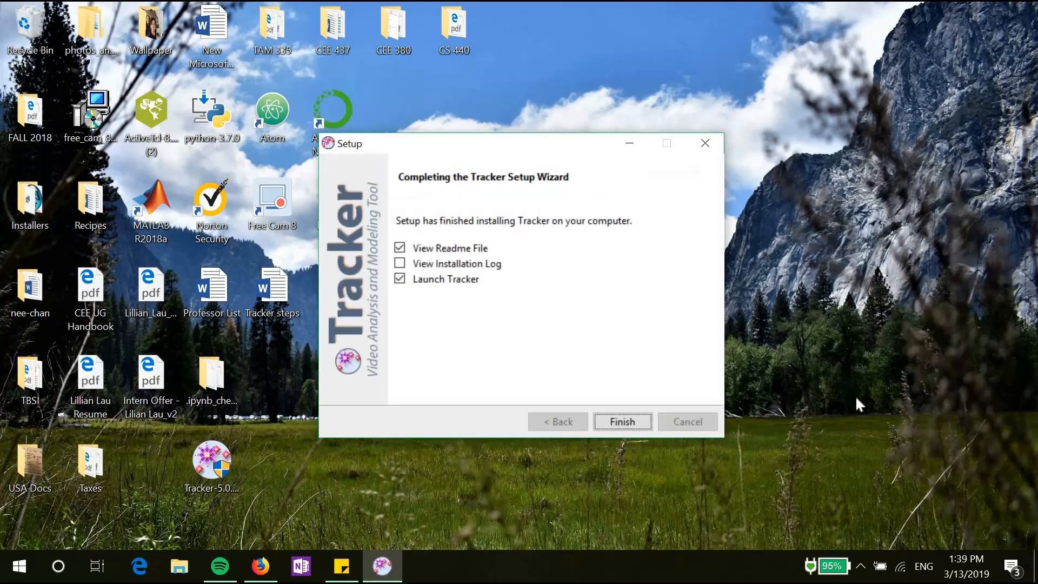
left_click(411, 247)
Step: Finish setup to launch Tracker and import bounce.mp4 through the File menu
left_click(621, 424)
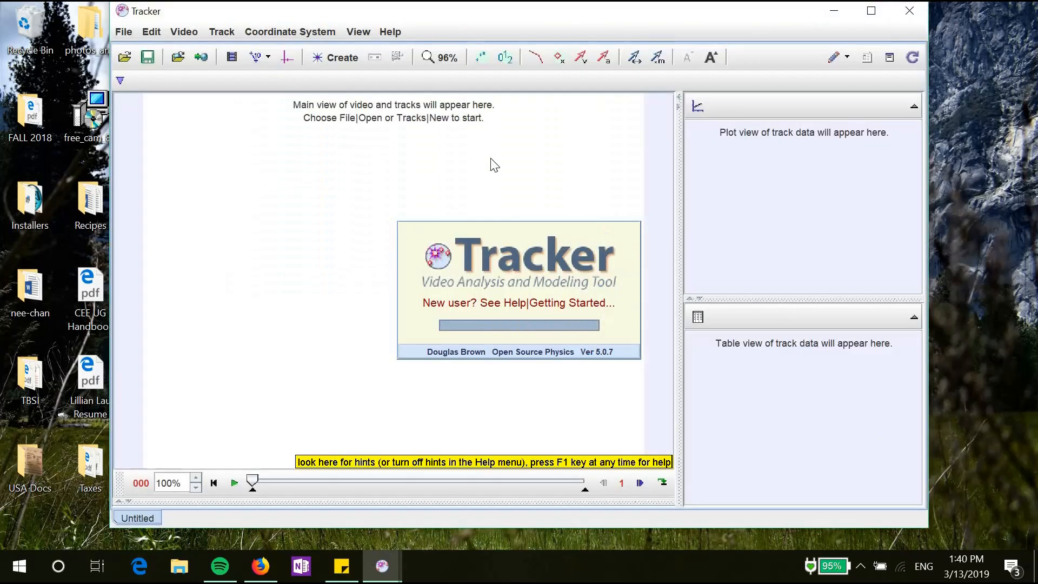
mouse_move(602, 10)
left_mouse_down()
mouse_move(606, 34)
mouse_move(605, 23)
left_mouse_up()
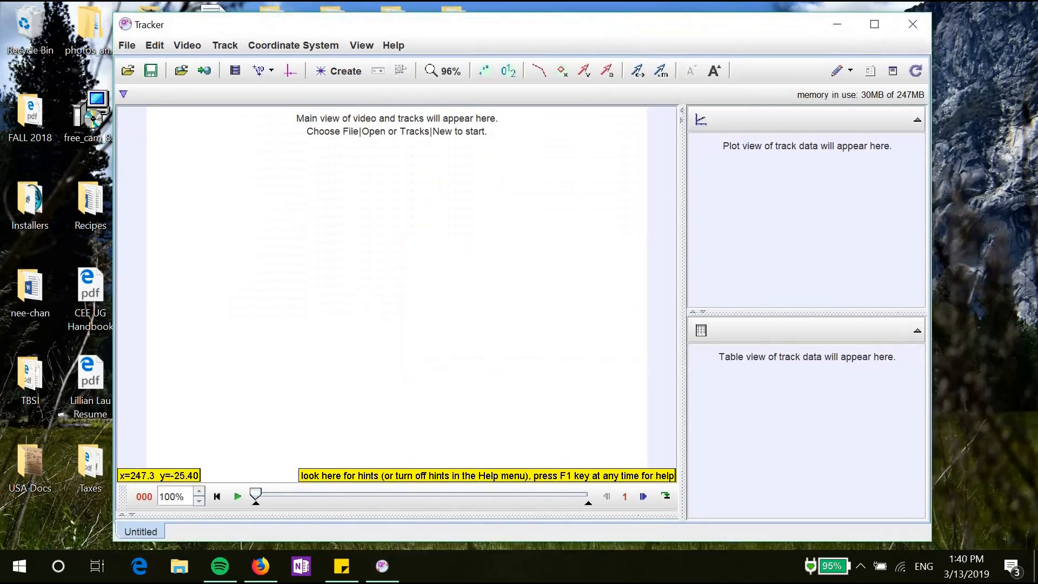
left_click(133, 47)
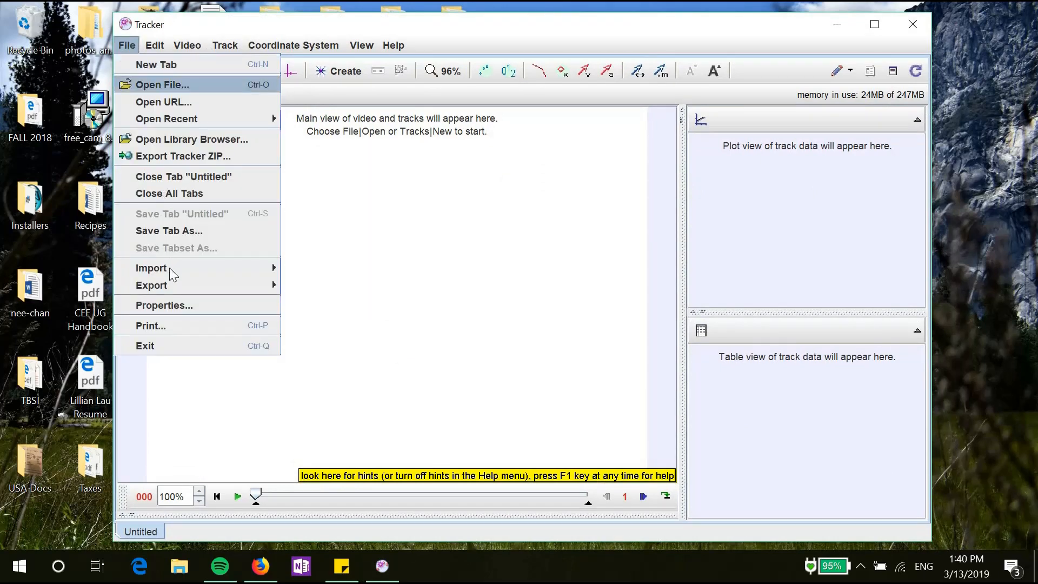
left_click(277, 270)
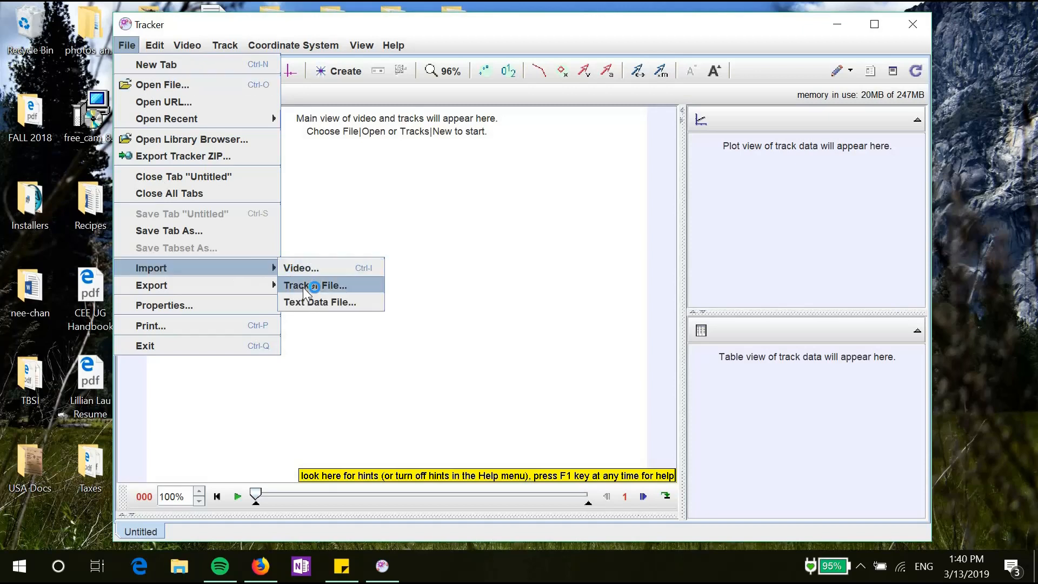
left_click(304, 269)
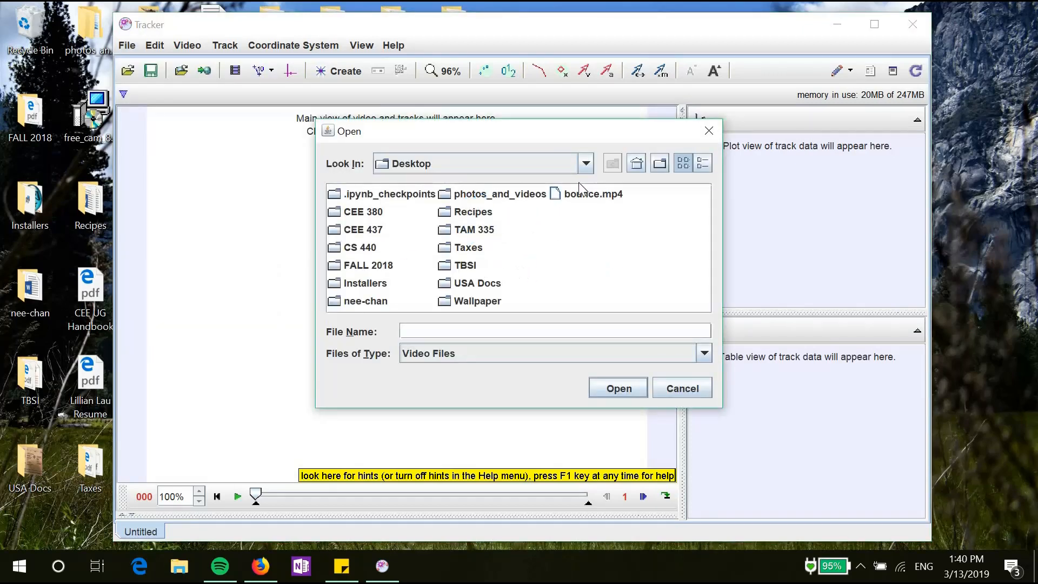
double_click(573, 195)
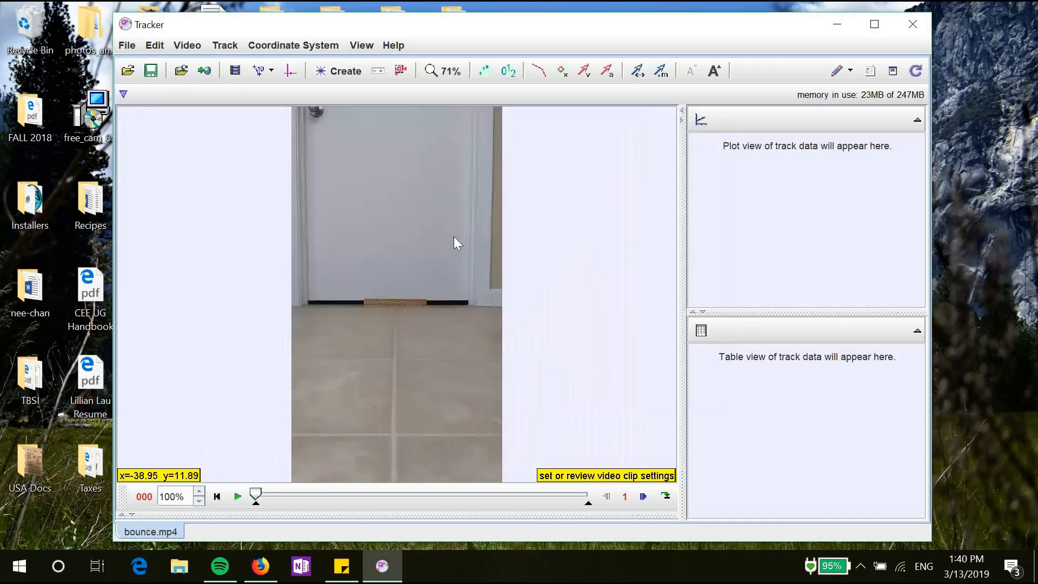
Step: Set the video zoom to 100%
left_click(445, 70)
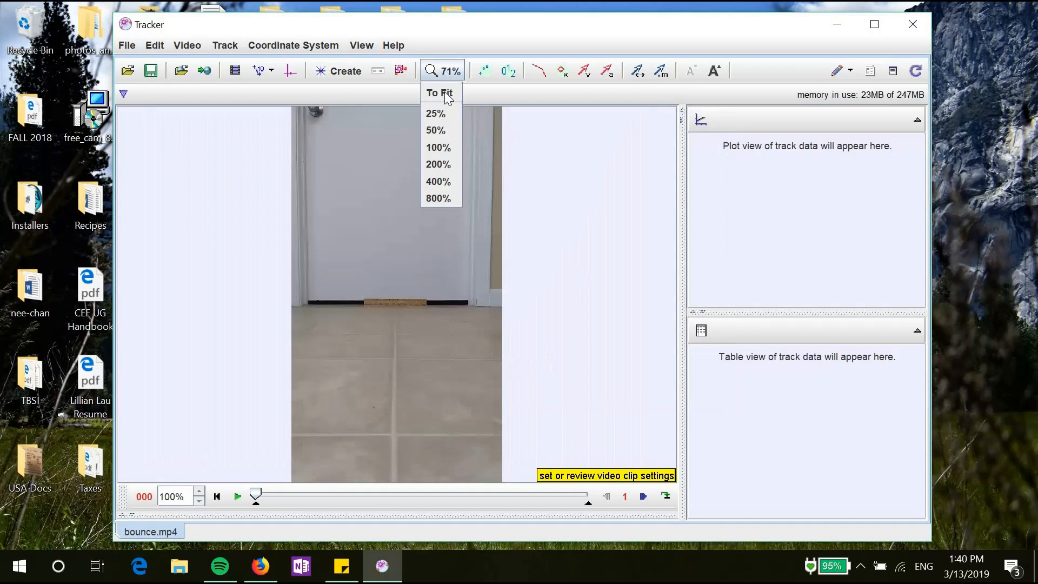
left_click(445, 147)
scroll(451, 379, "up", 3)
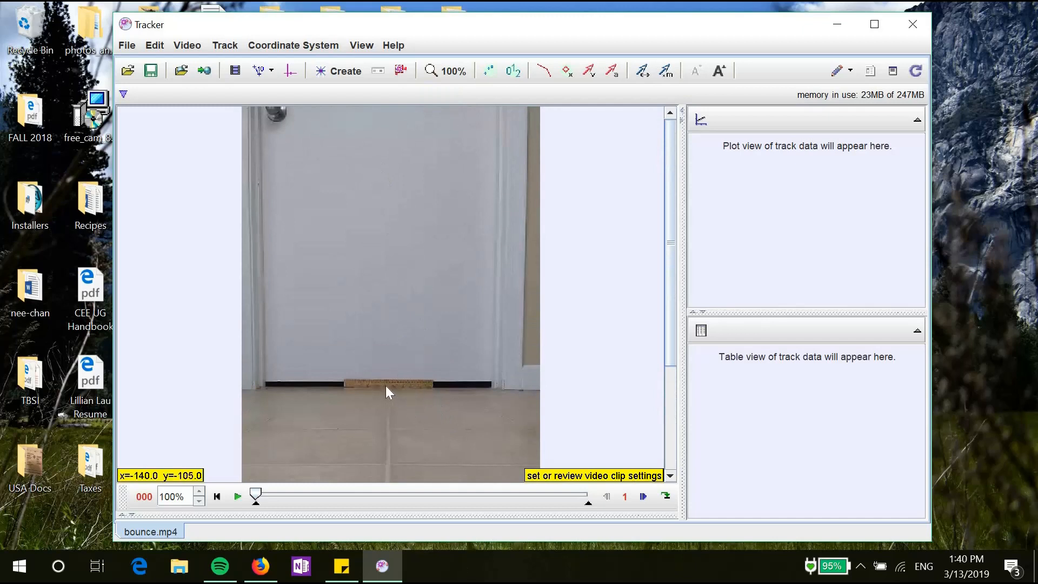
Step: Check in the PrairieLearn question that the ruler is 30 cm long
left_click(259, 568)
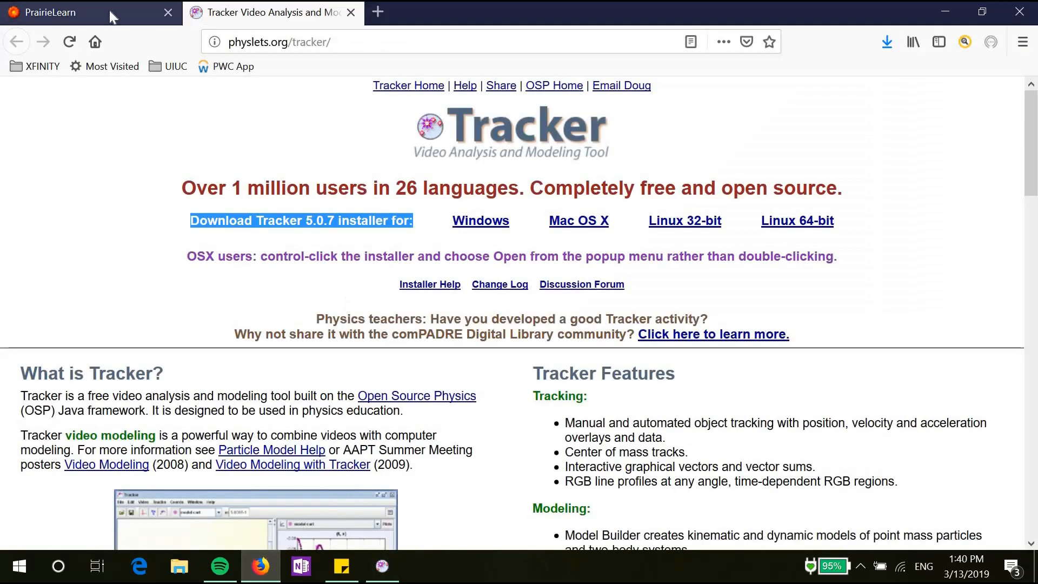
left_click(109, 11)
left_click_drag(370, 227, 406, 230)
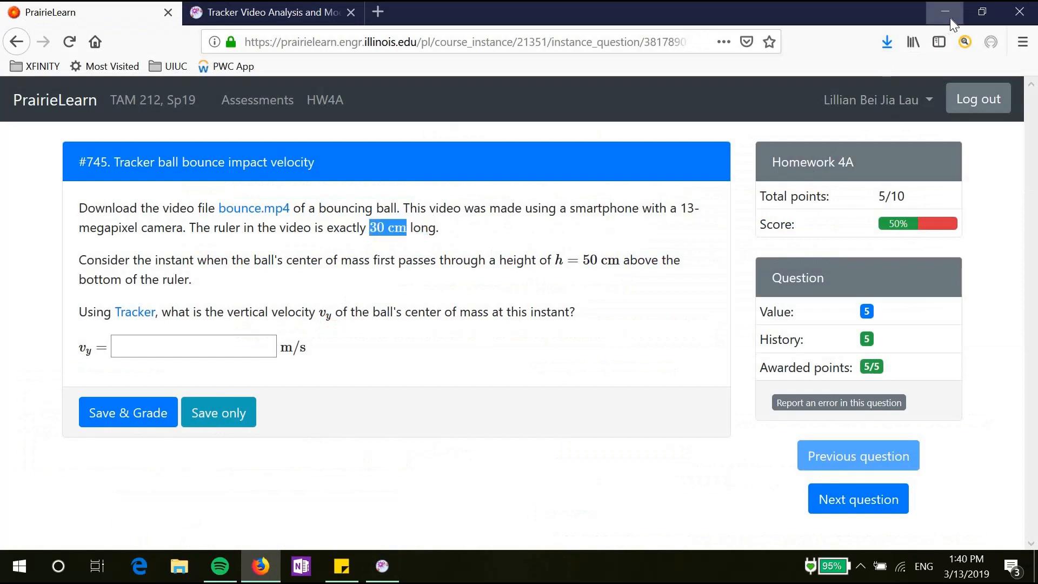
left_click(947, 13)
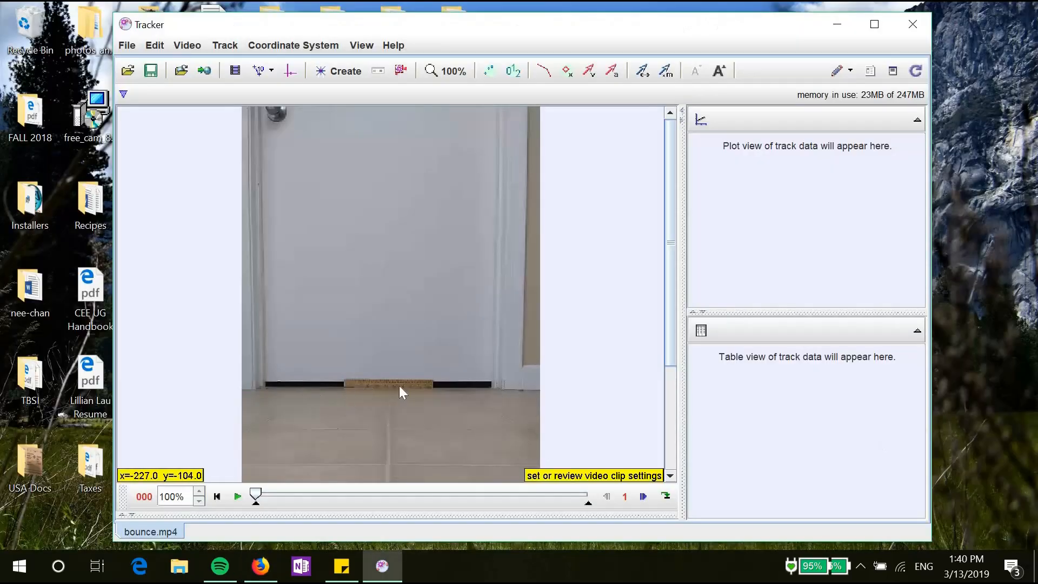
Step: Lay a calibration stick across both ends of the ruler and set its length to 0.30 m
left_click(343, 72)
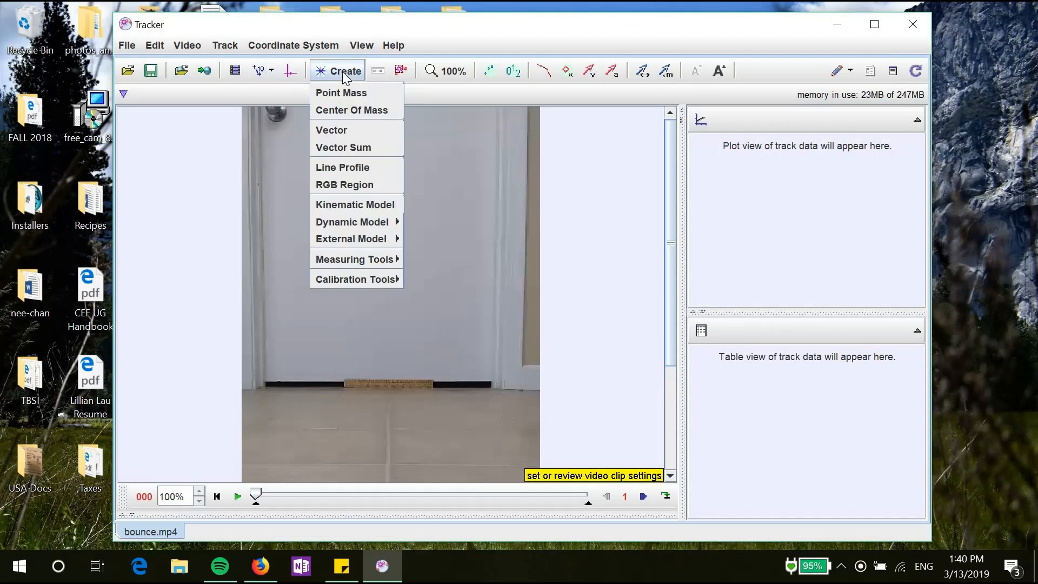
mouse_move(362, 280)
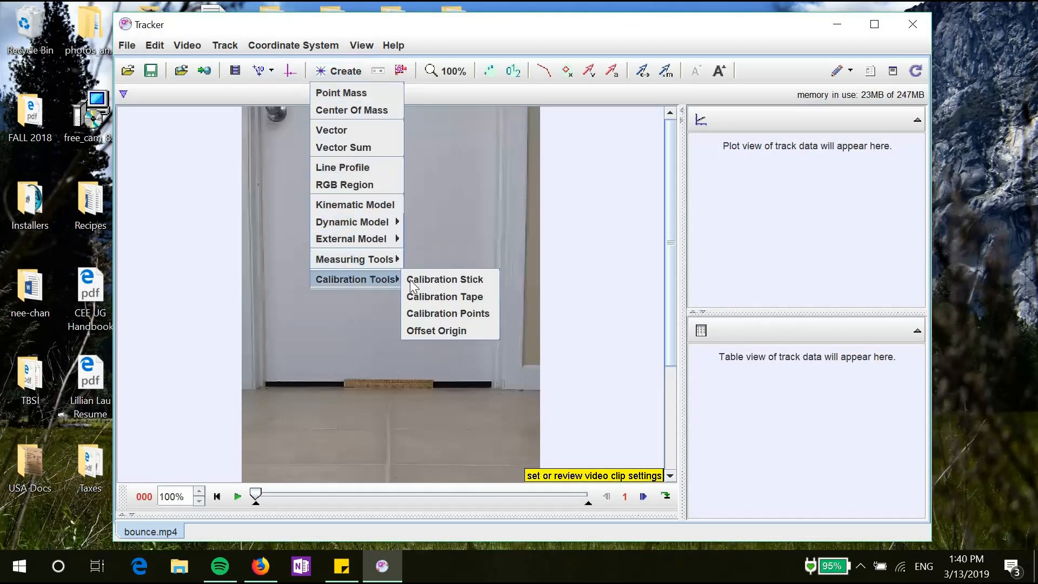
left_click(426, 281)
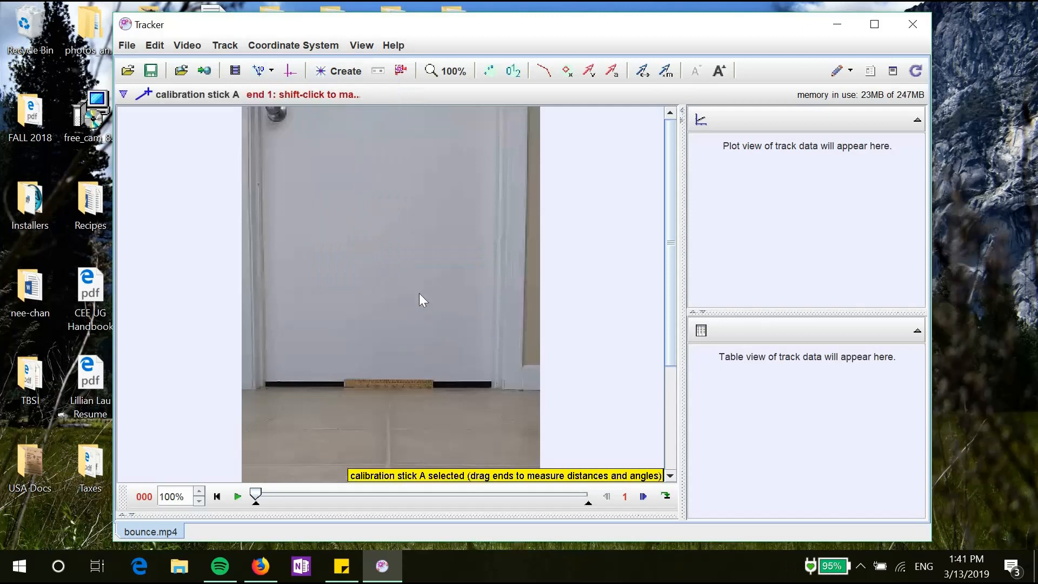
left_click(345, 382, "shift")
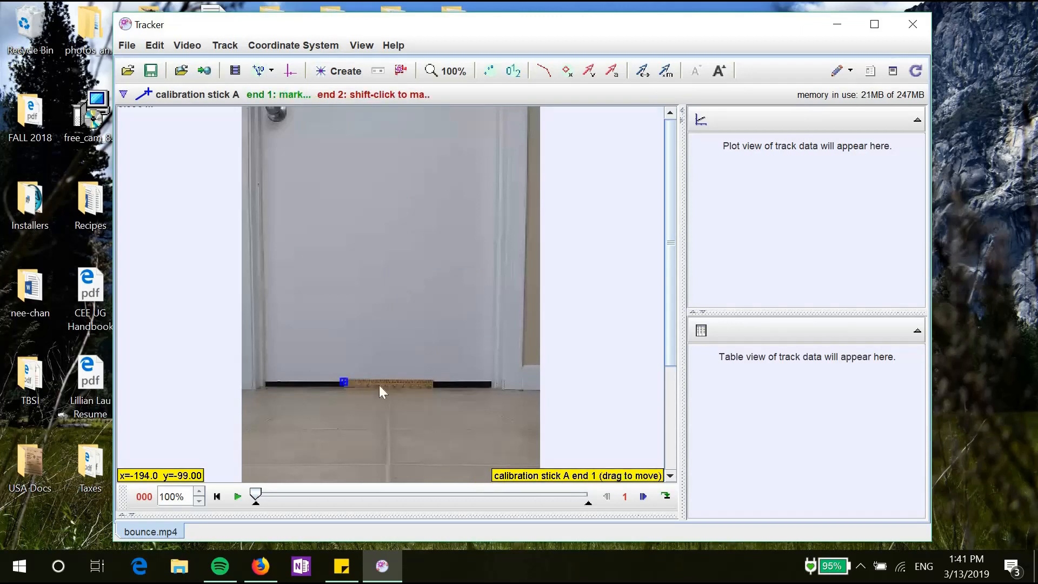
left_click(433, 383, "shift")
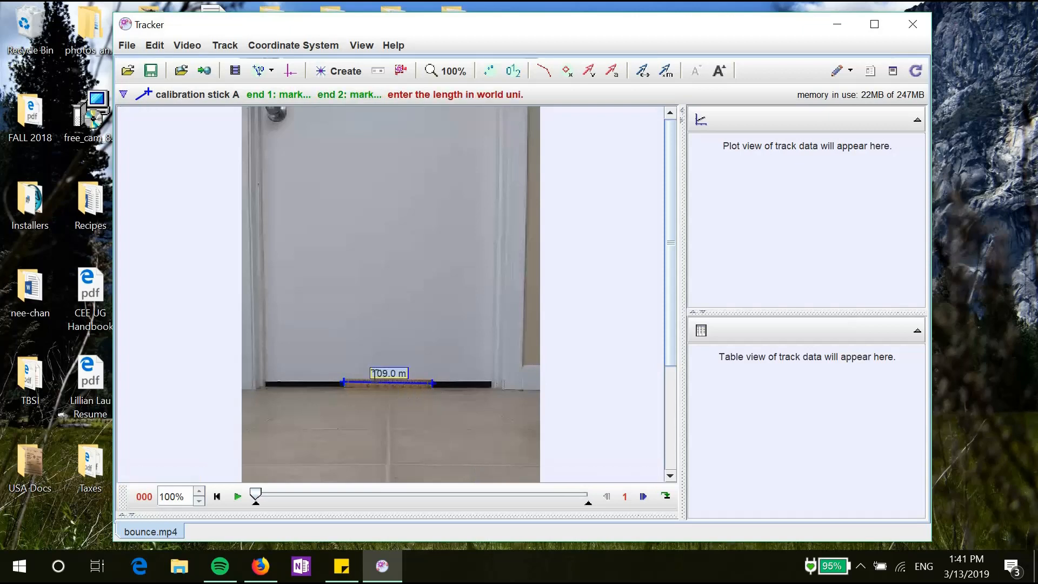
left_click_drag(373, 373, 392, 373)
type("0.")
key("Return")
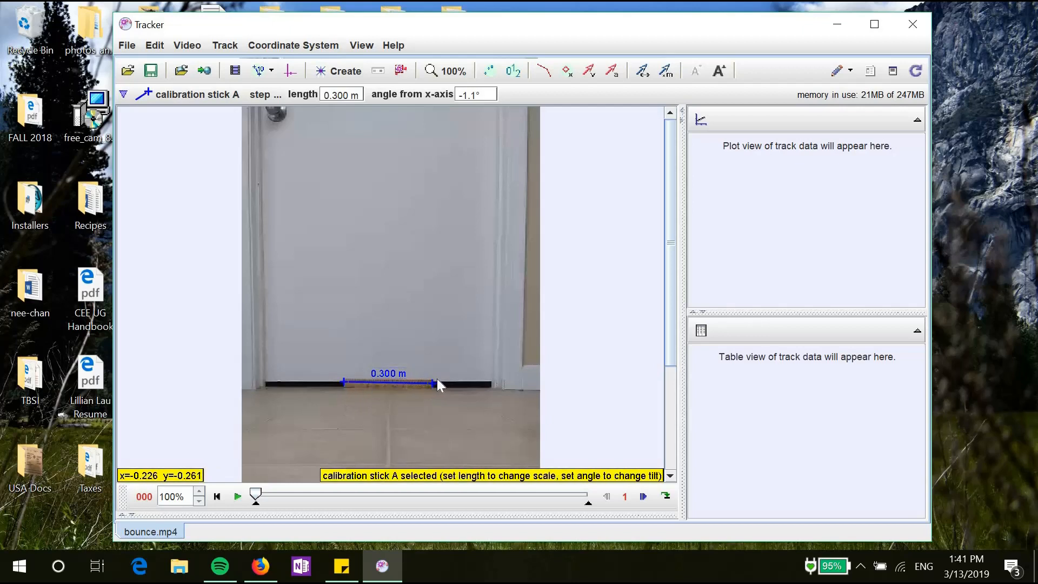
left_click(346, 77)
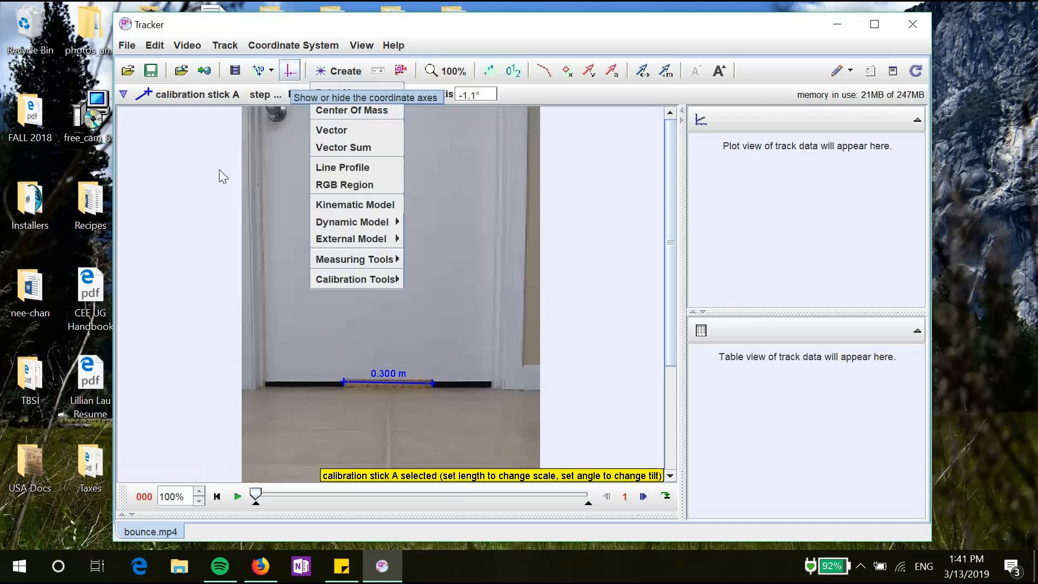
Step: Place the coordinate axes origin on the ruler at 180.0, 339.0 with the x-axis level at 0°
left_click(288, 75)
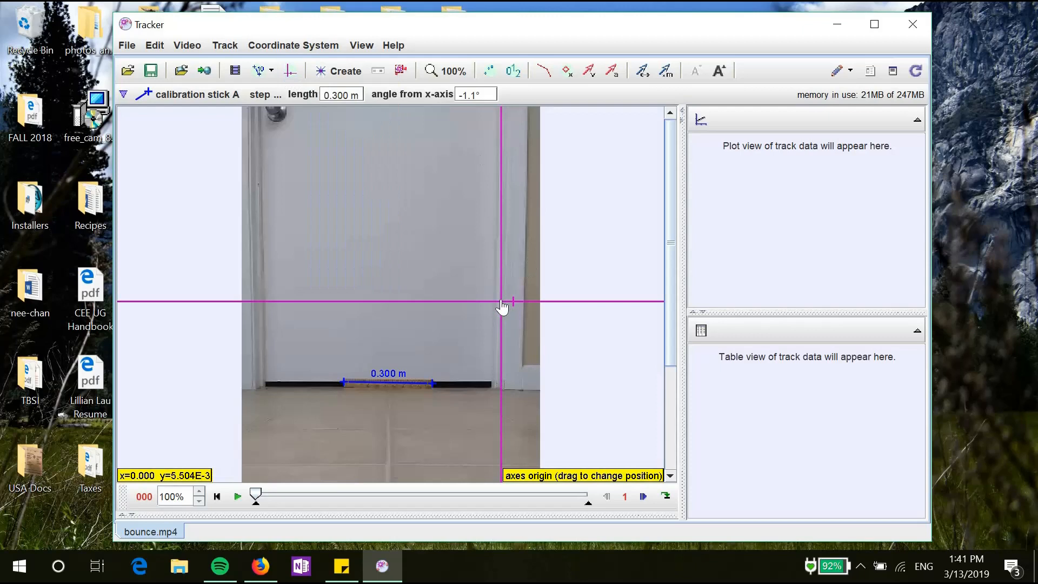
left_click_drag(502, 307, 388, 382)
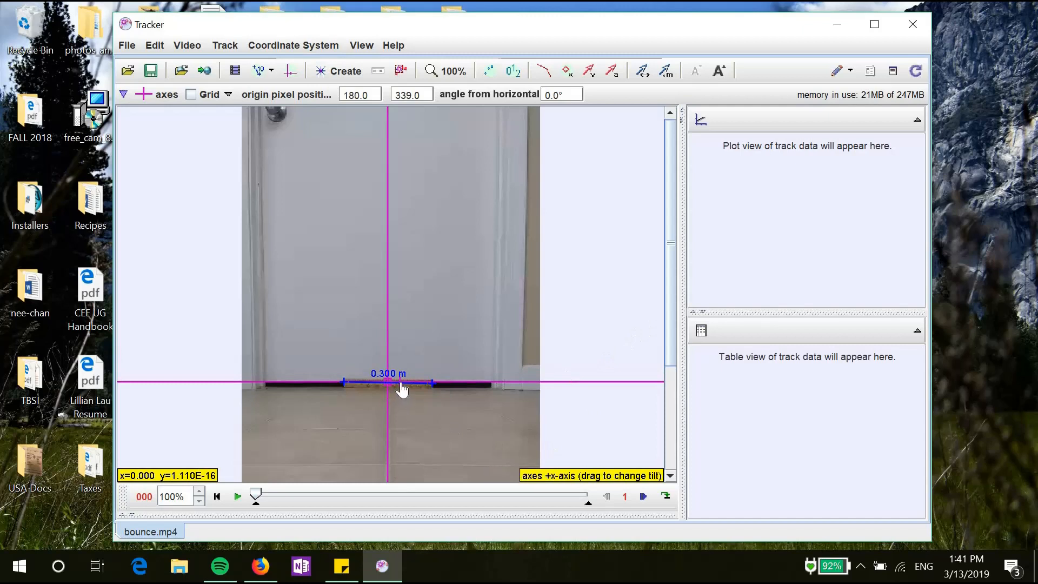
mouse_move(398, 387)
left_mouse_down()
mouse_move(378, 353)
mouse_move(362, 352)
mouse_move(420, 364)
mouse_move(427, 388)
mouse_move(402, 388)
left_mouse_up()
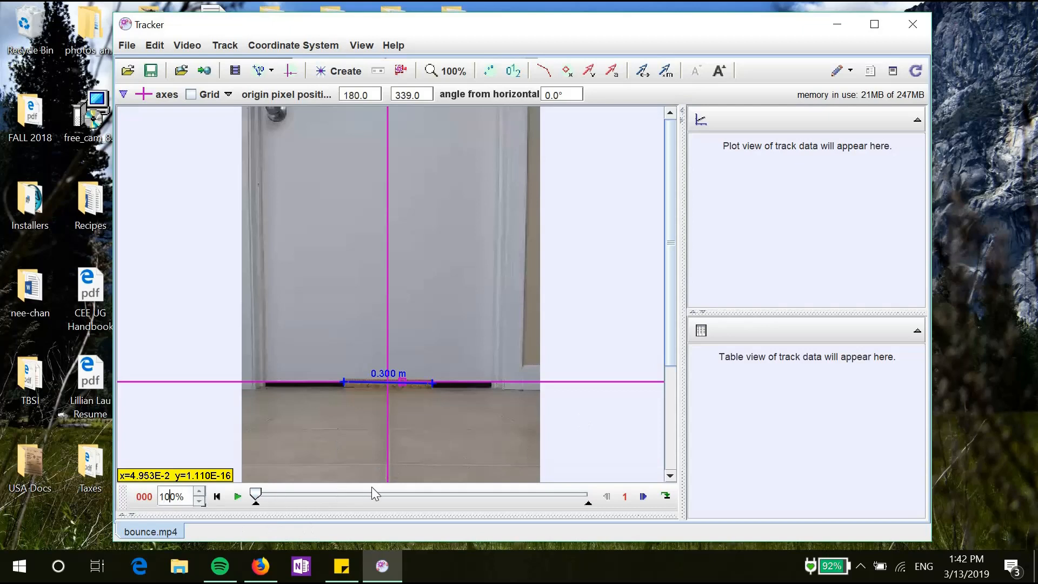
Step: Set the playback rate to 20% and play the video forward
key("BackSpace")
type("2")
key("Return")
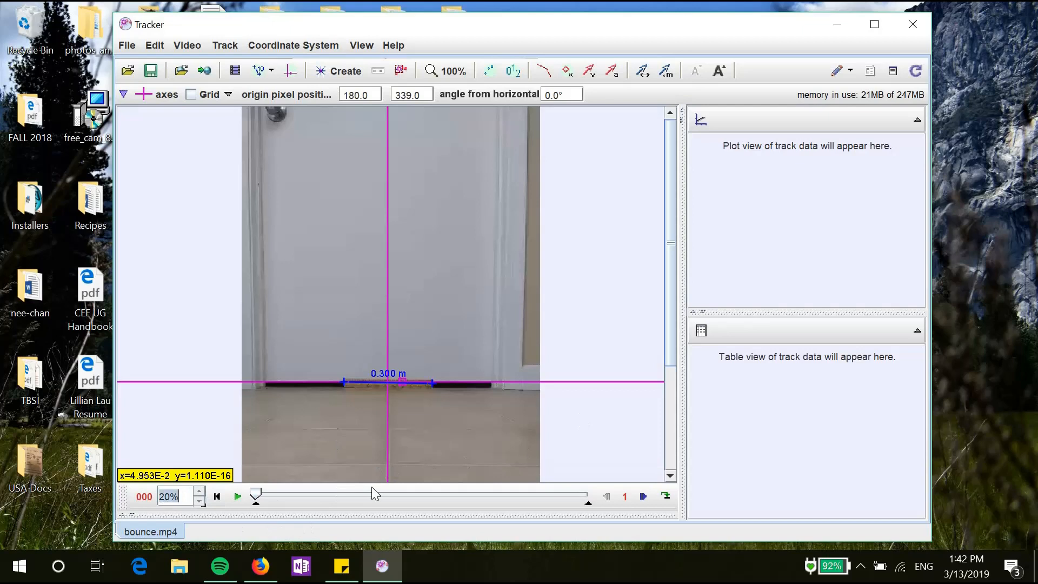
left_click(236, 499)
left_click_drag(259, 492, 392, 483)
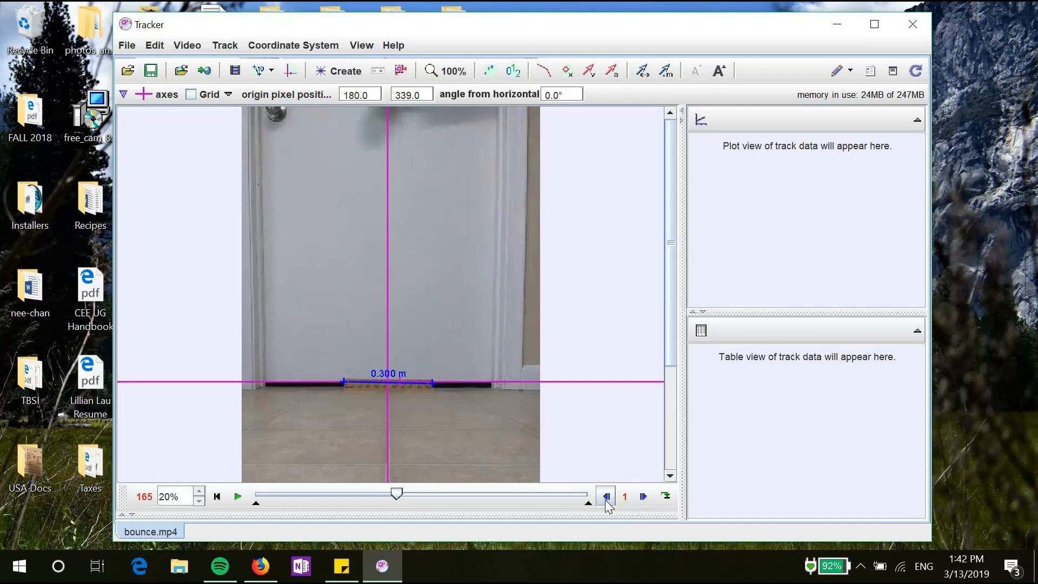
Step: Step through the frames to frame 192, where the ball appears near the top of the door
left_click(643, 496)
left_click(643, 496)
left_click(643, 497)
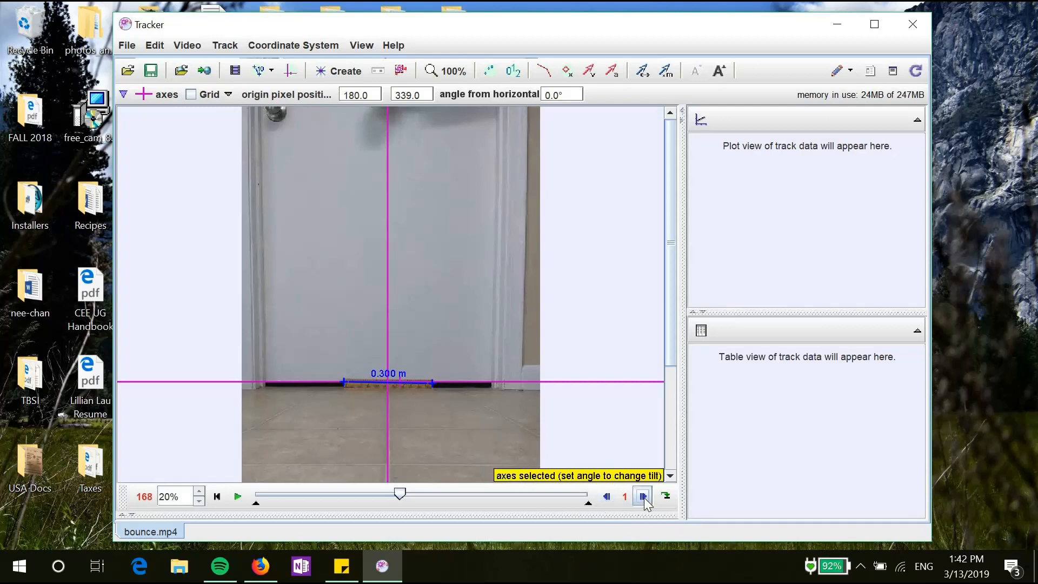
left_click(643, 496)
left_click(642, 497)
left_click(643, 497)
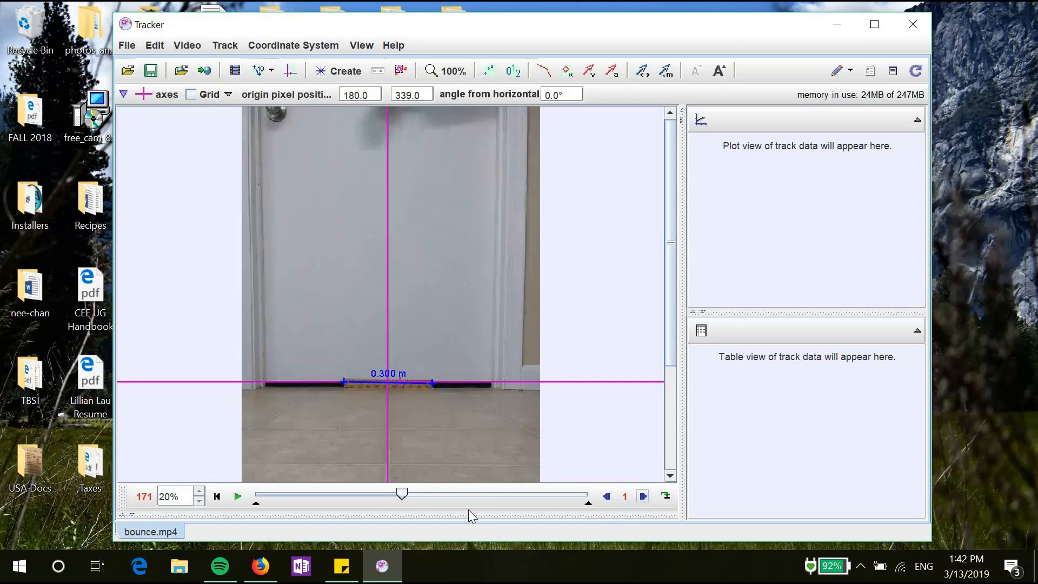
left_click(646, 499)
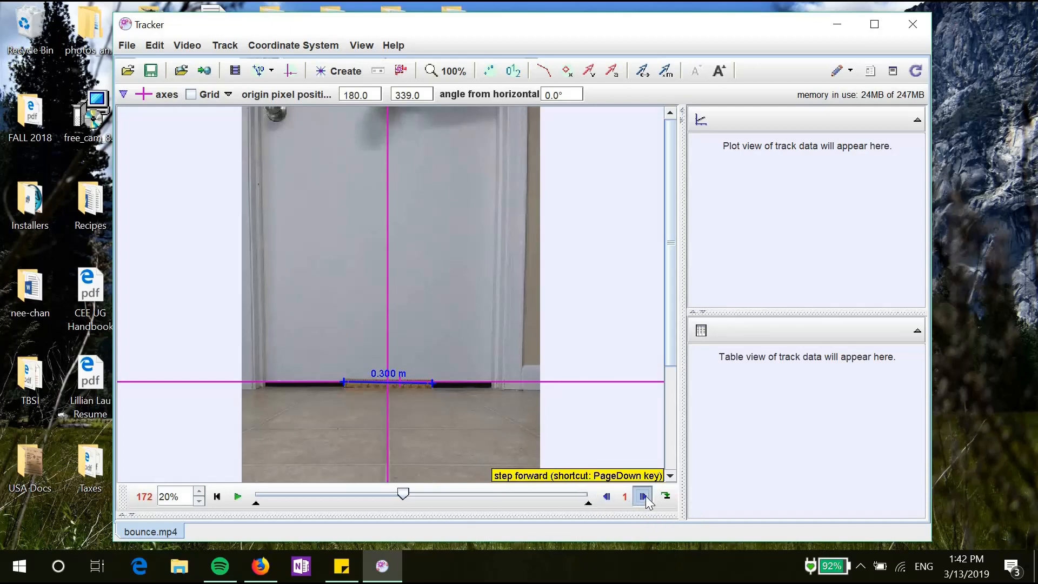
left_click(646, 499)
left_click(646, 499)
left_click(646, 499)
left_click(646, 499)
left_click(647, 499)
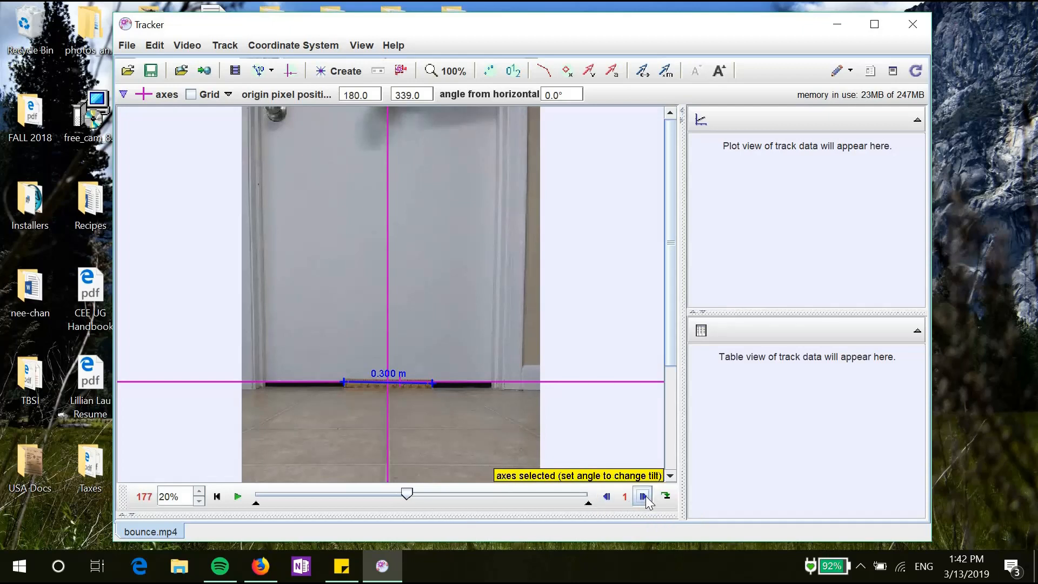
left_click(646, 499)
left_click(646, 499)
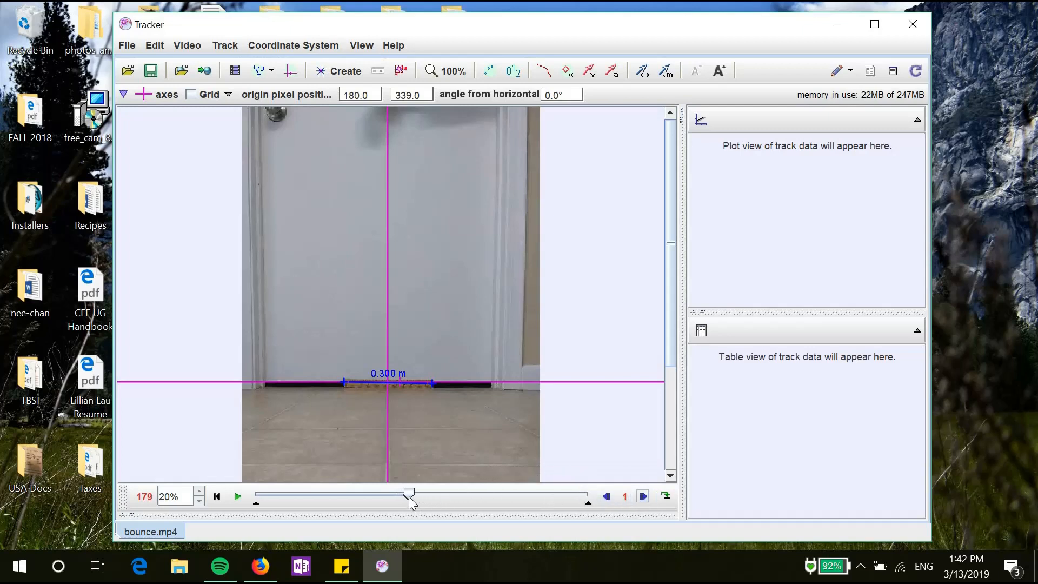
left_click(236, 496)
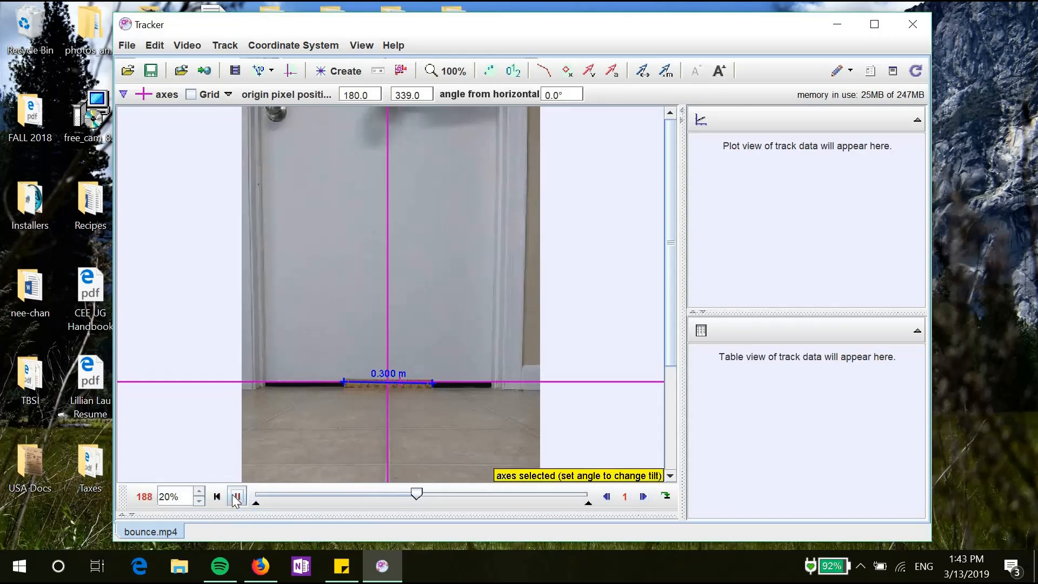
left_click(237, 496)
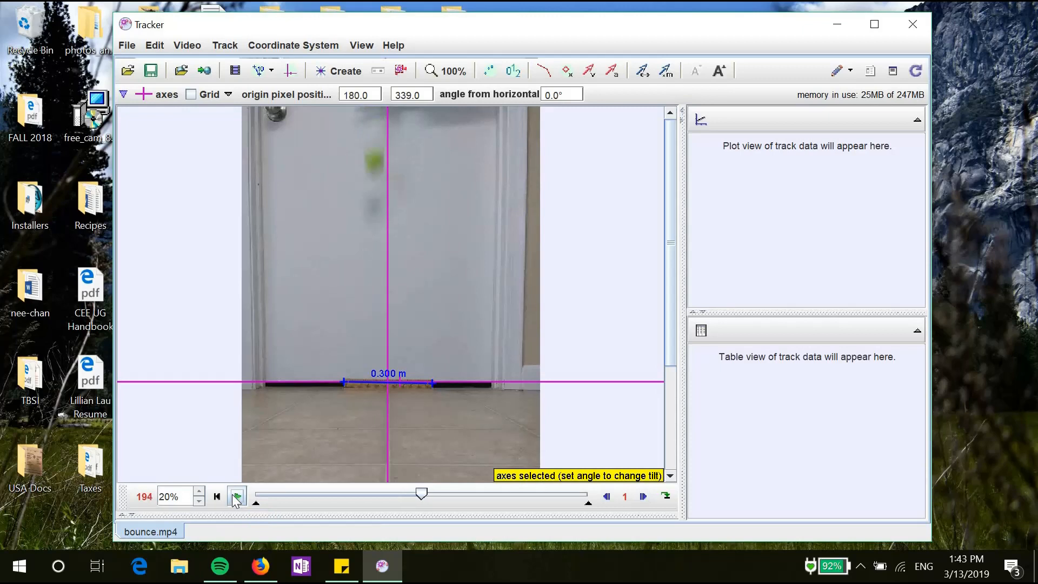
left_click(607, 497)
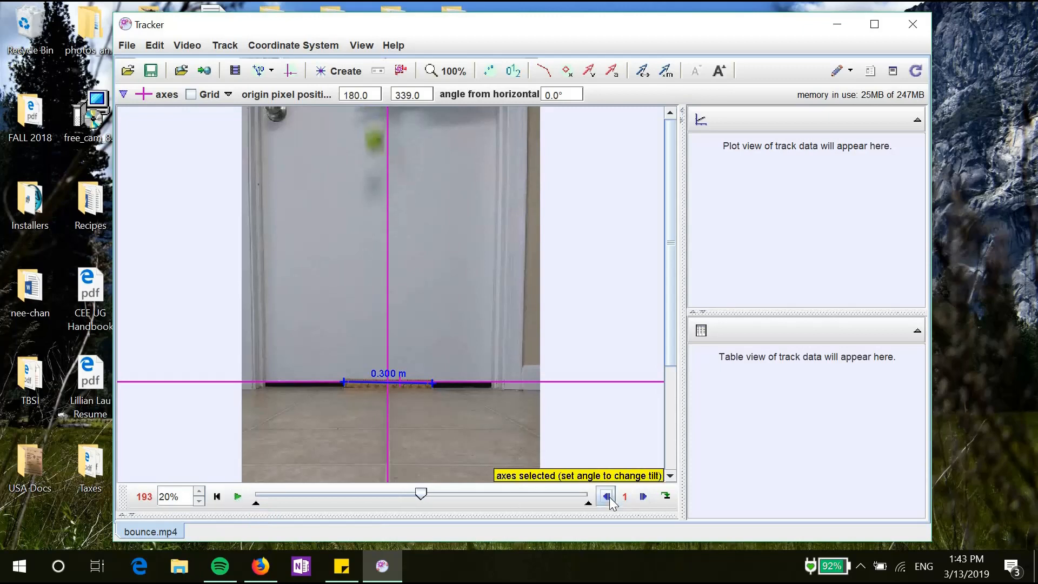
left_click(607, 497)
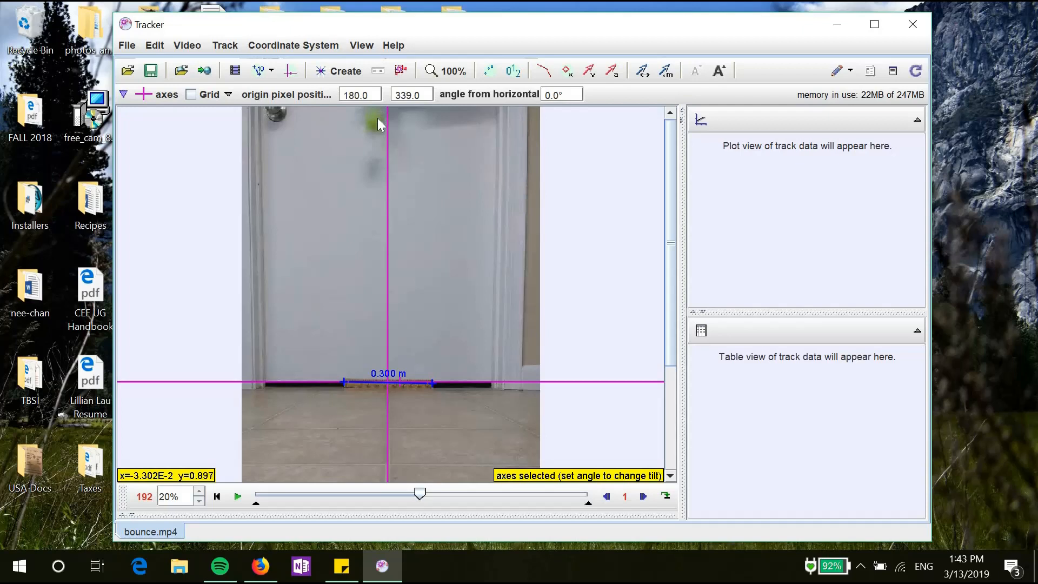
left_click(335, 78)
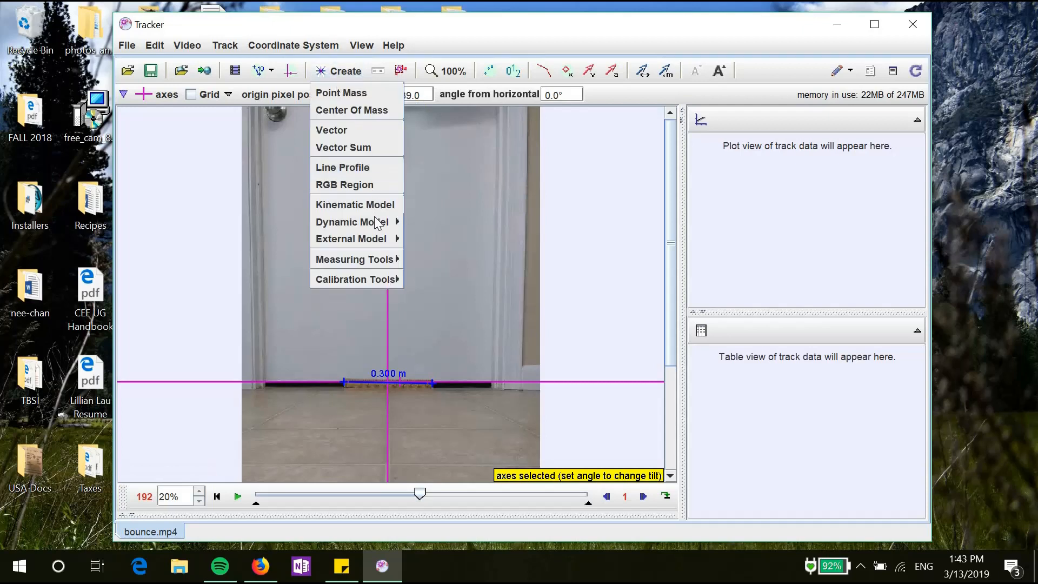
Step: Create point mass A and mark the falling ball in frames 192 through 200
left_click(341, 92)
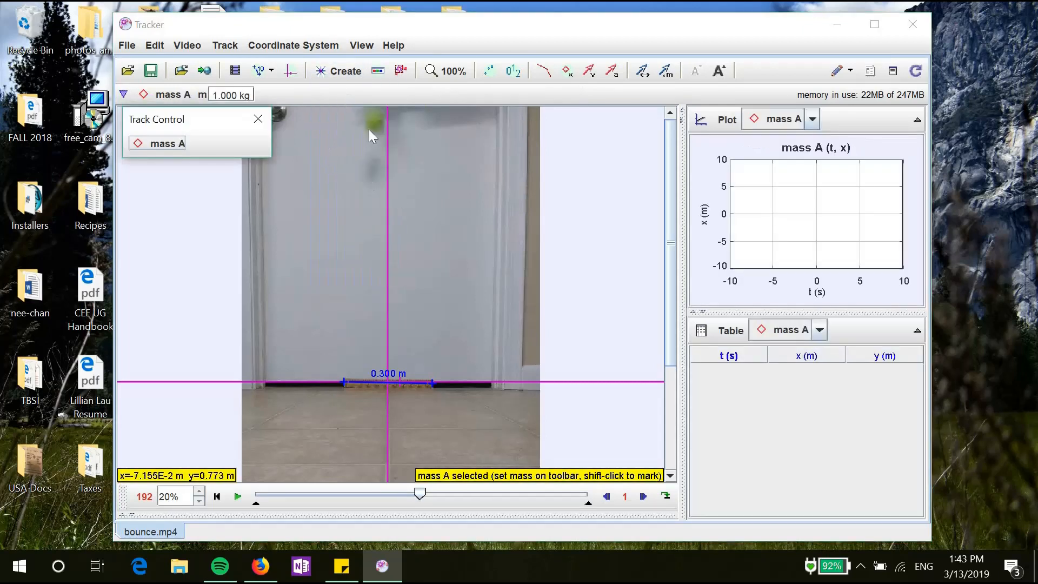
key("shift")
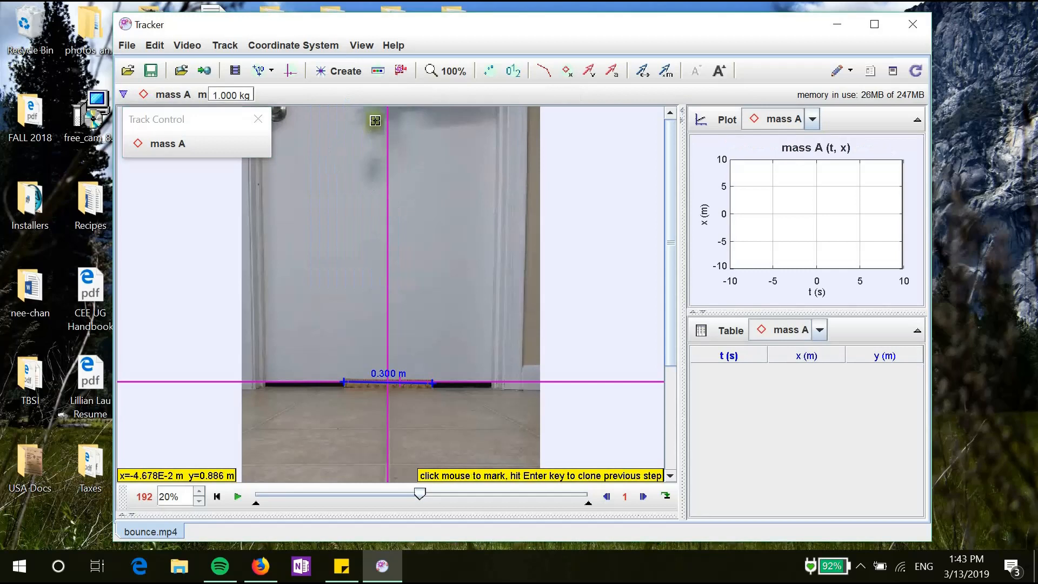
left_click(377, 121, "shift")
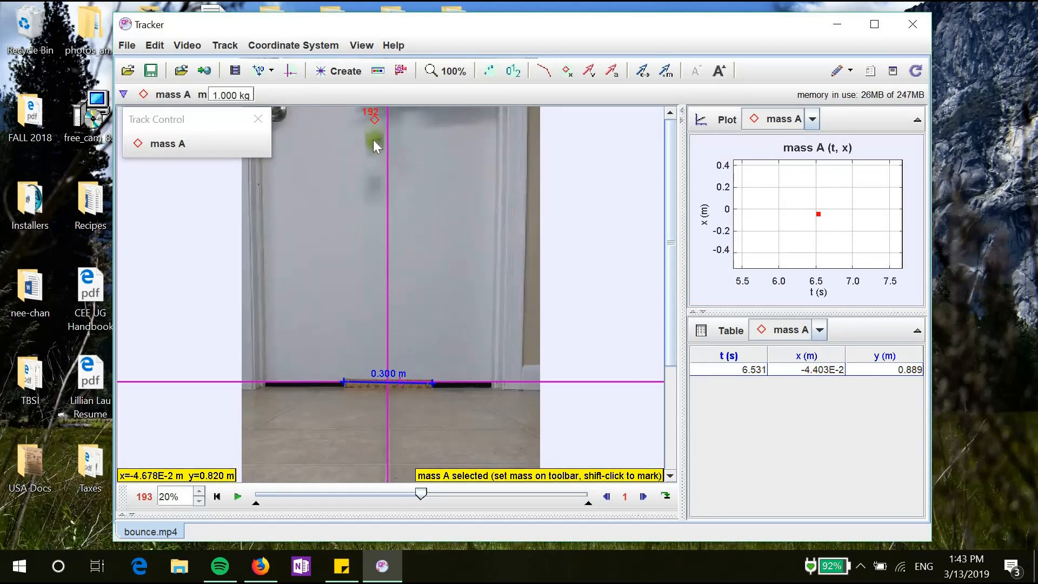
key("shift")
left_click(374, 140, "shift")
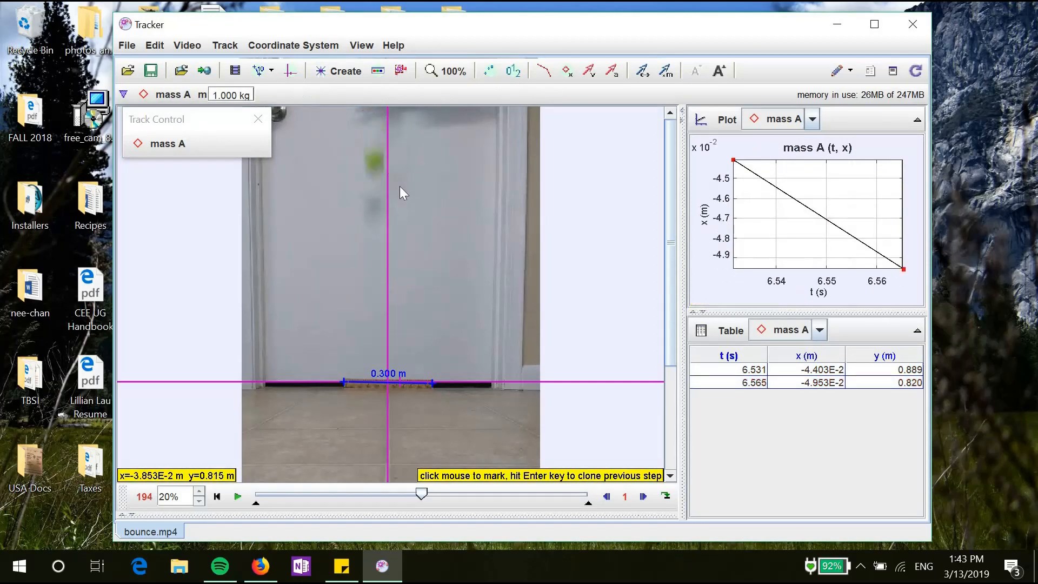
left_click(374, 161, "shift")
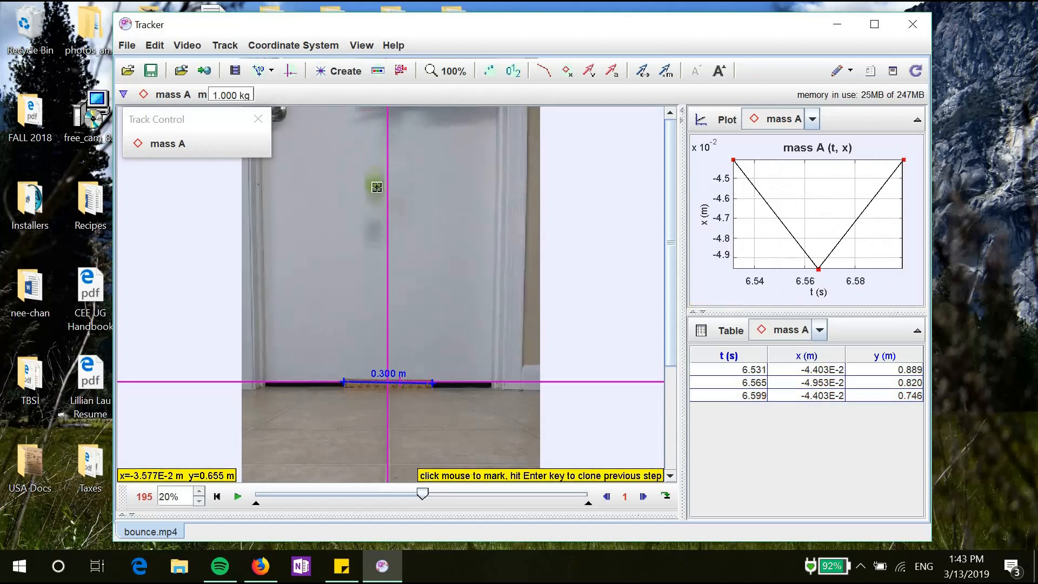
left_click(375, 185, "shift")
left_click(375, 218, "shift")
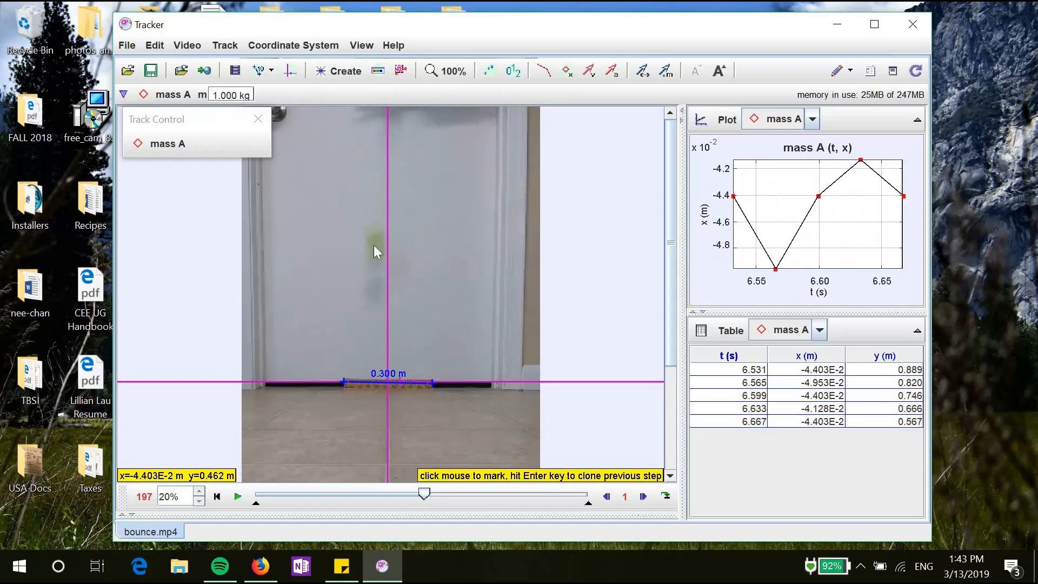
left_click(375, 244, "shift")
left_click(378, 278, "shift")
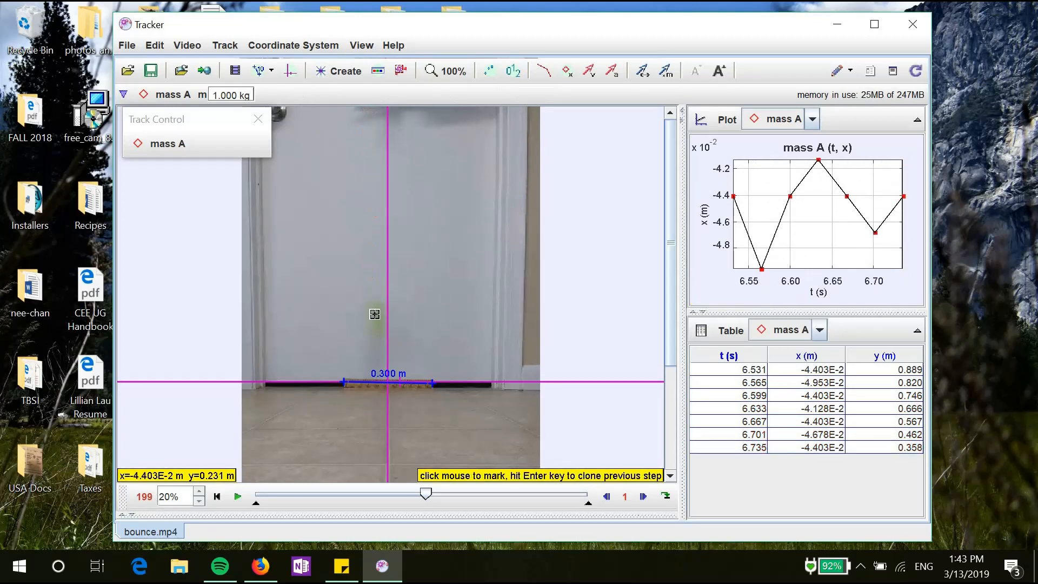
left_click(372, 312, "shift")
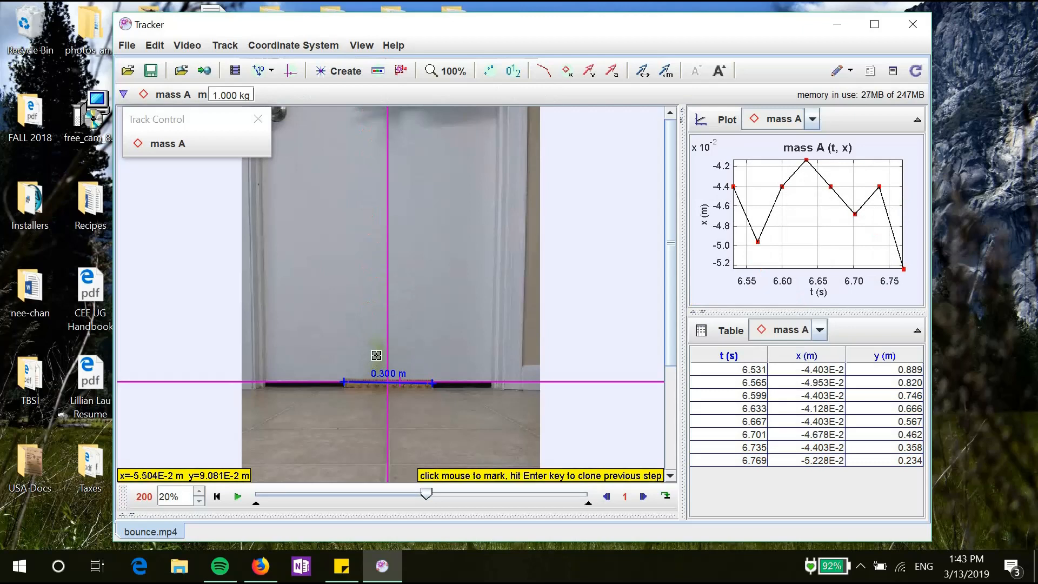
left_click(374, 355, "shift")
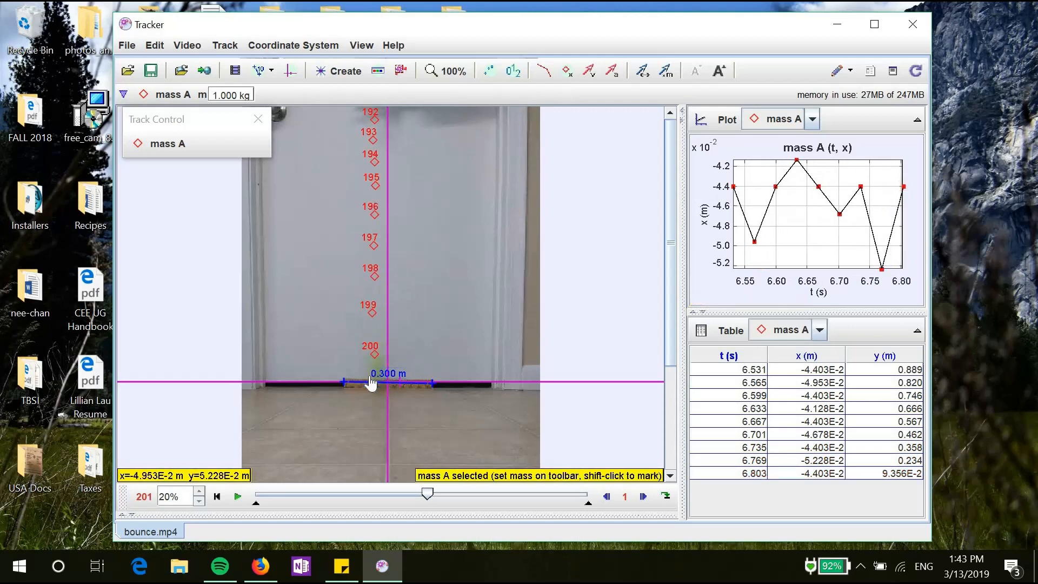
Step: Mark the ball's bounce and rebound positions in frames 201 through 213
left_click(372, 366, "shift")
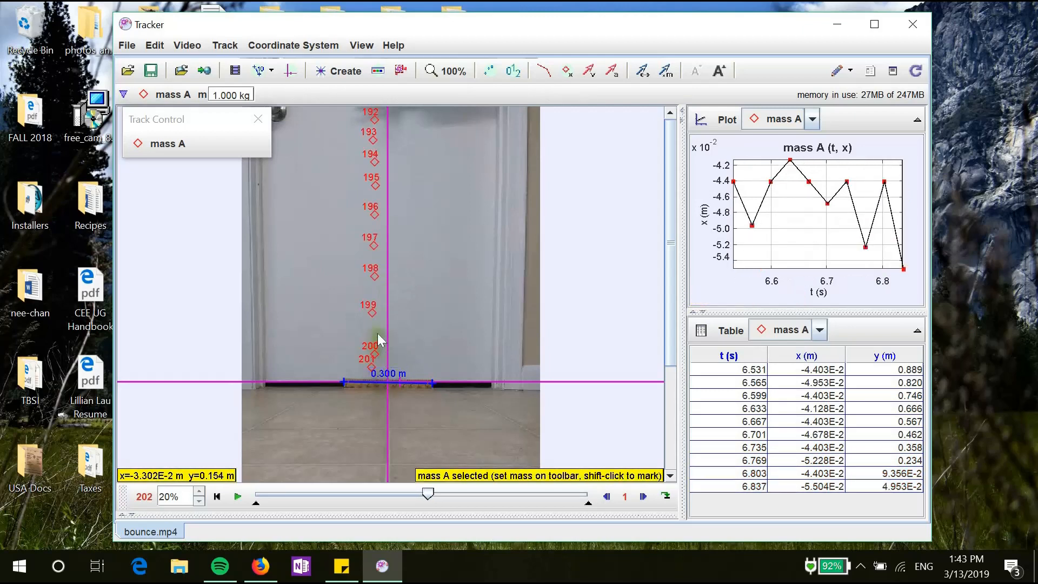
left_click(377, 334, "shift")
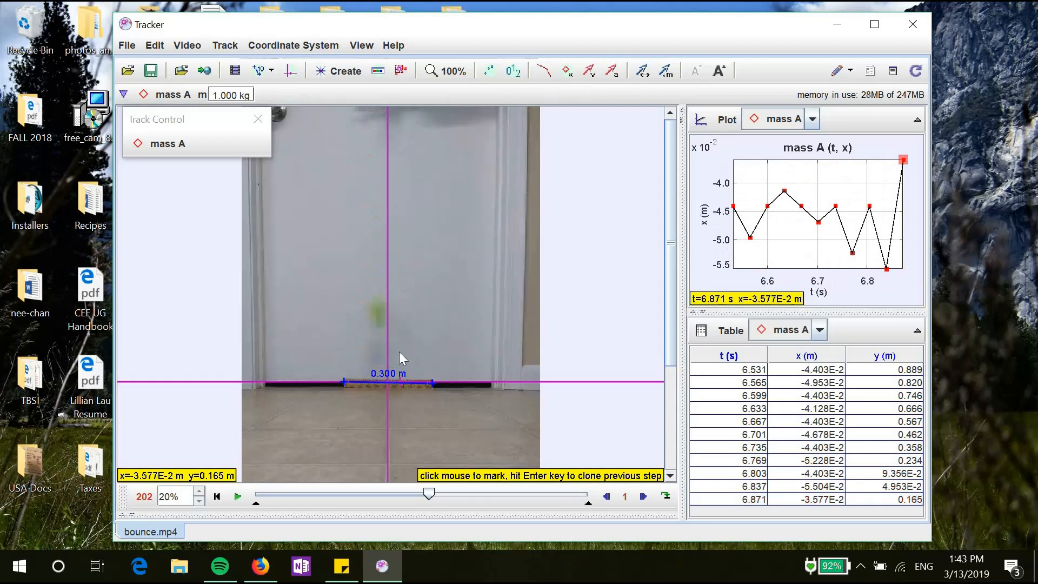
left_click(380, 312, "shift")
left_click(376, 284, "shift")
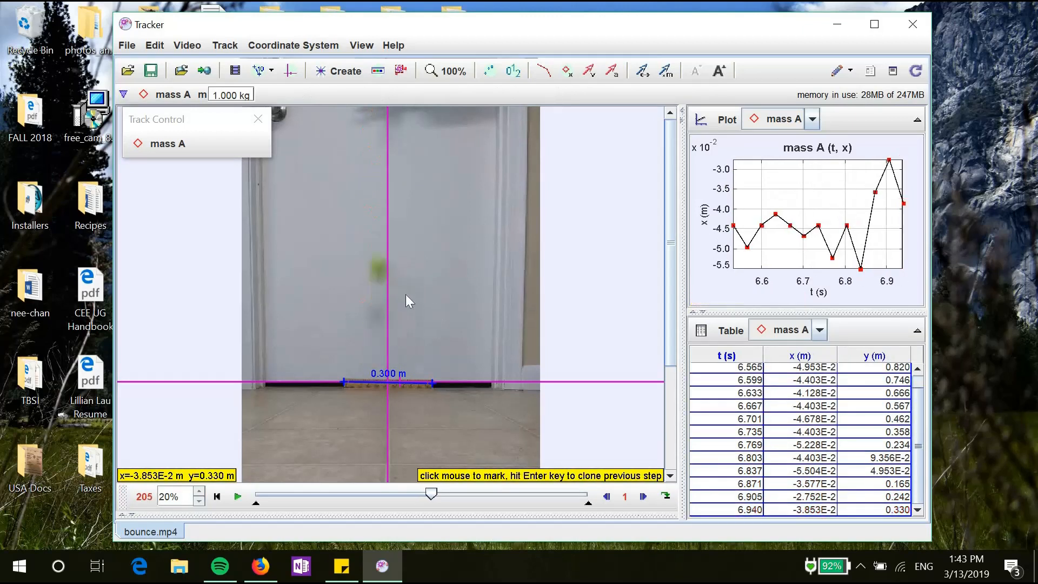
left_click(379, 265, "shift")
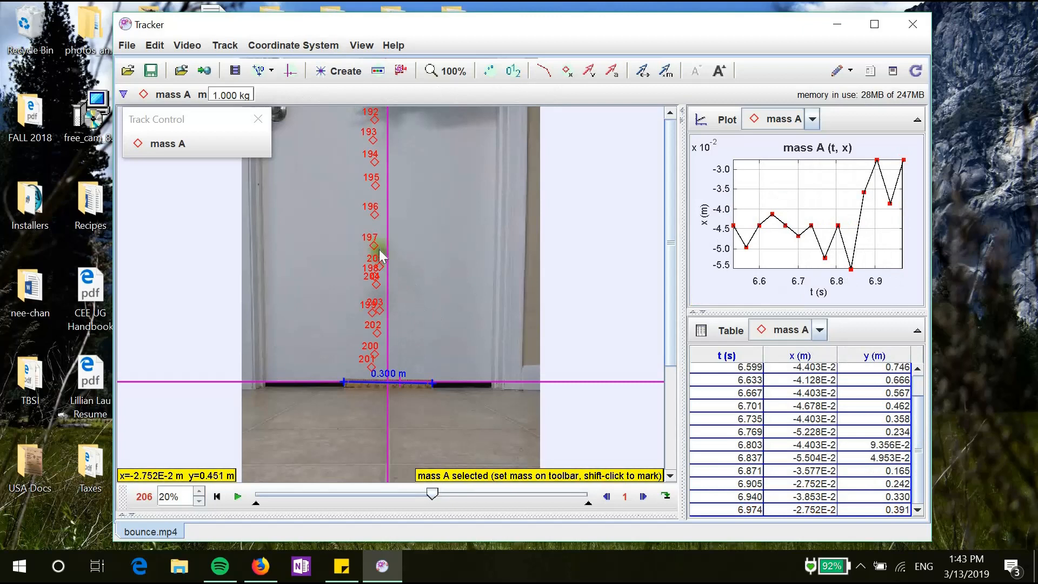
left_click(378, 246, "shift")
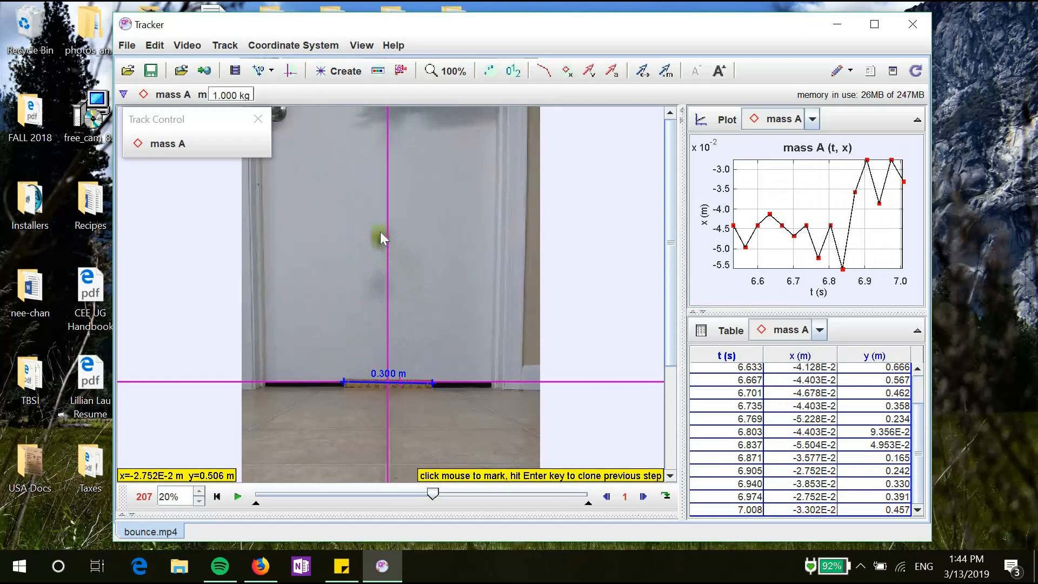
left_click(380, 232, "shift")
left_click(385, 232, "shift")
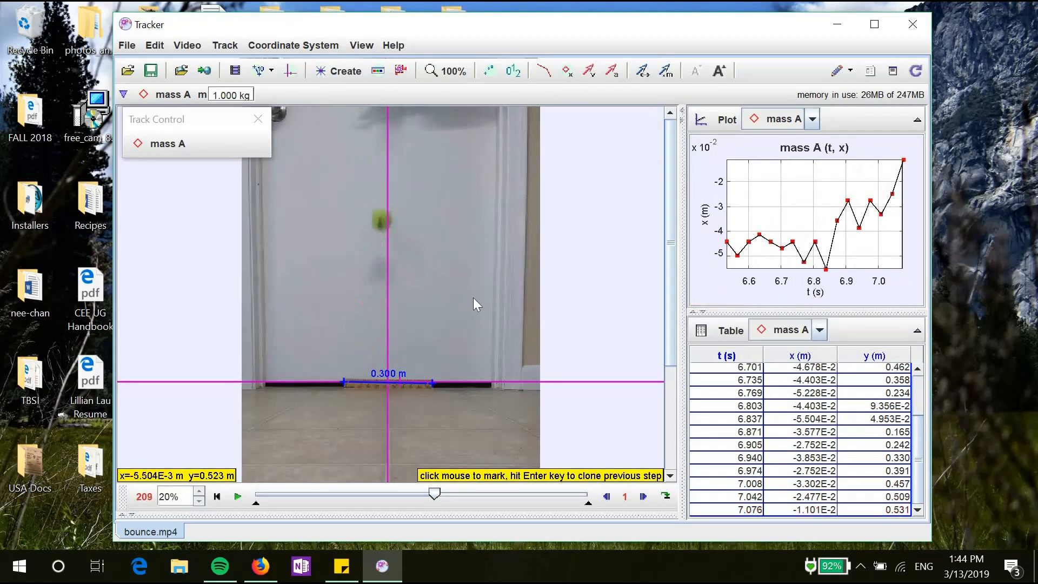
left_click(382, 213, "shift")
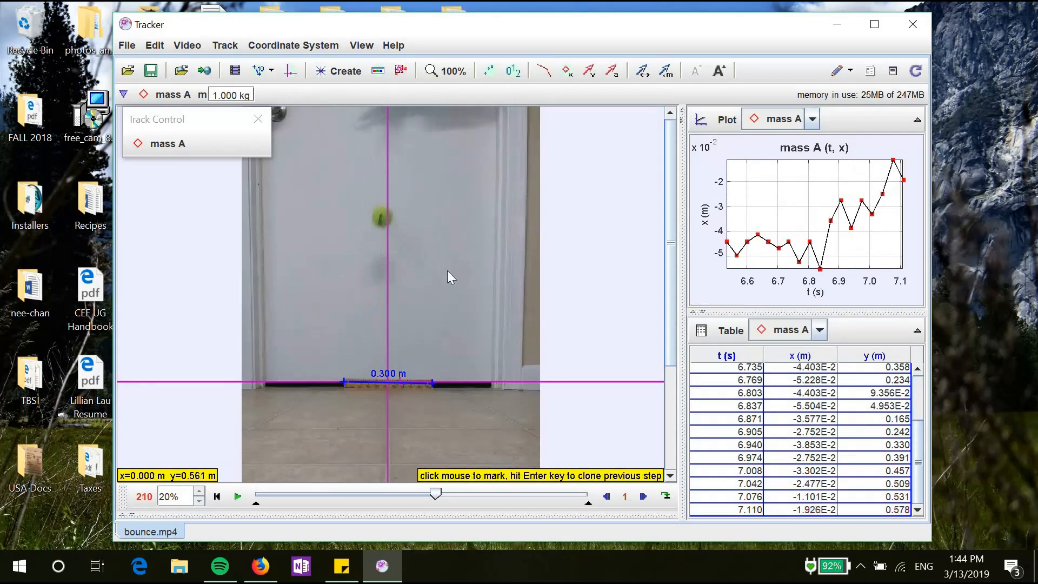
left_click(384, 214, "shift")
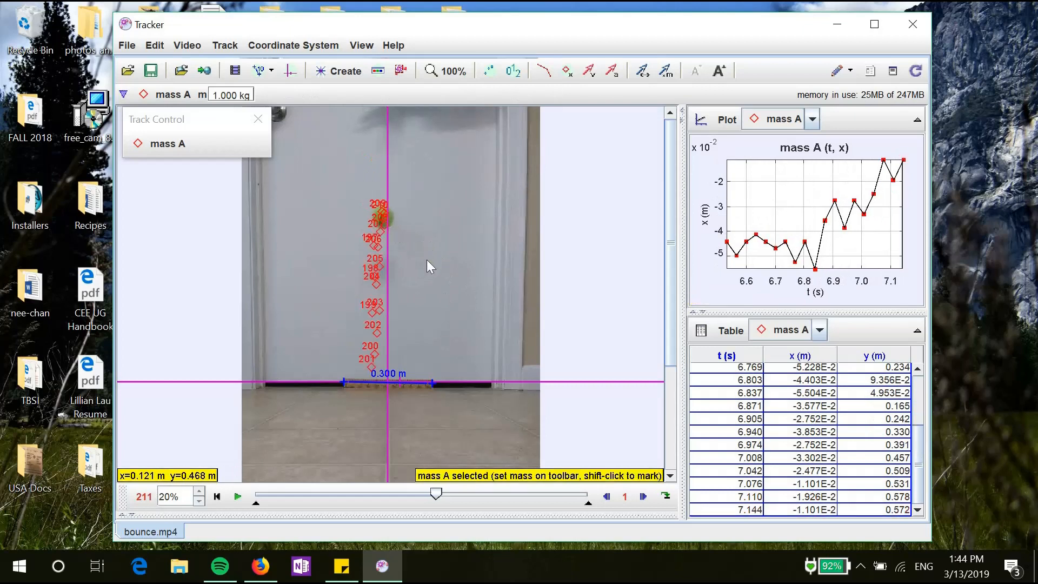
left_click(385, 223, "shift")
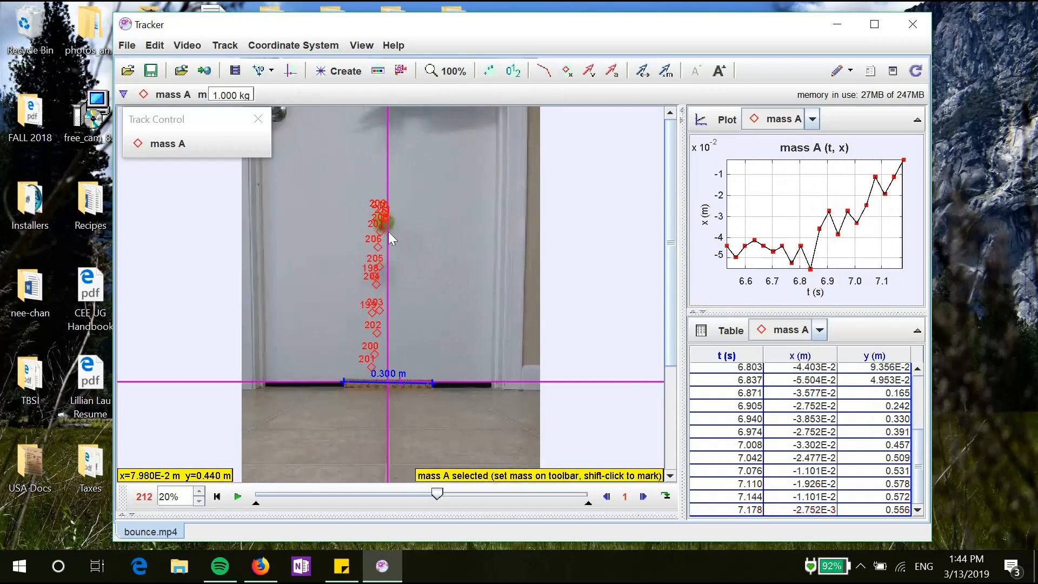
left_click(388, 220, "shift")
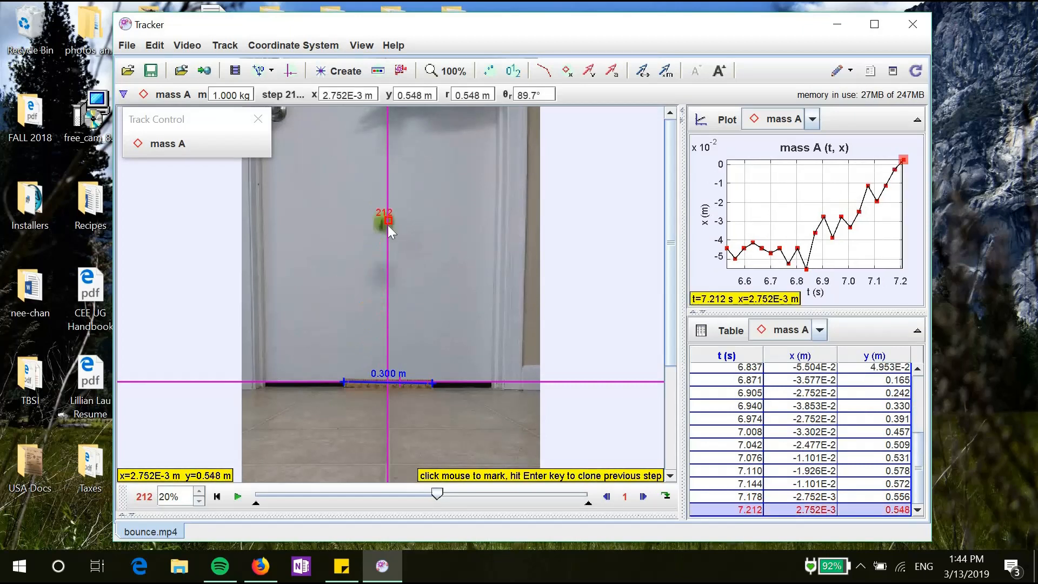
left_click(386, 234, "shift")
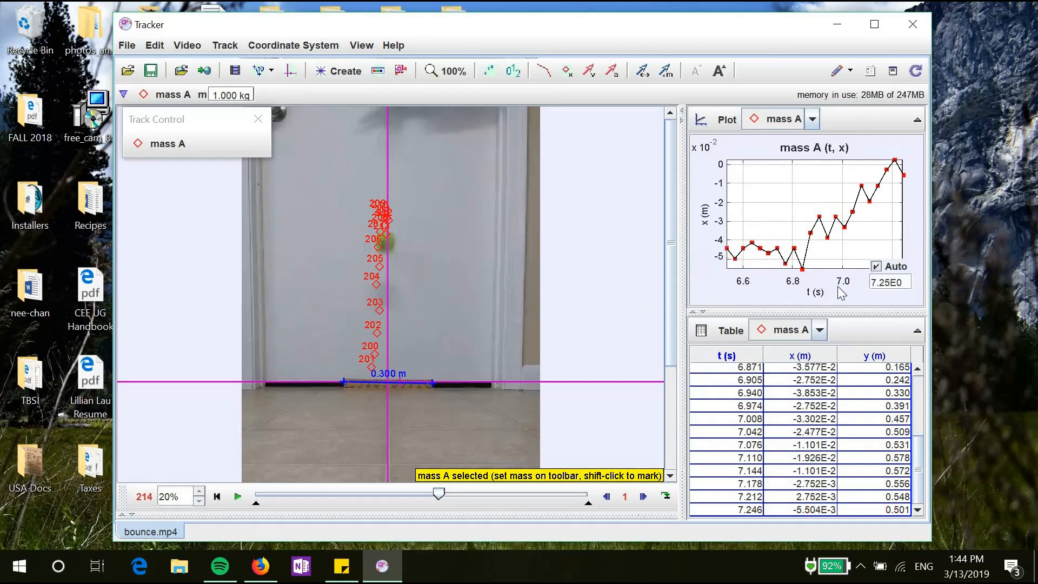
Step: Switch to two plots and scroll the plot panel to show mass A's (t, y) graph
left_click(728, 125)
left_click(724, 159)
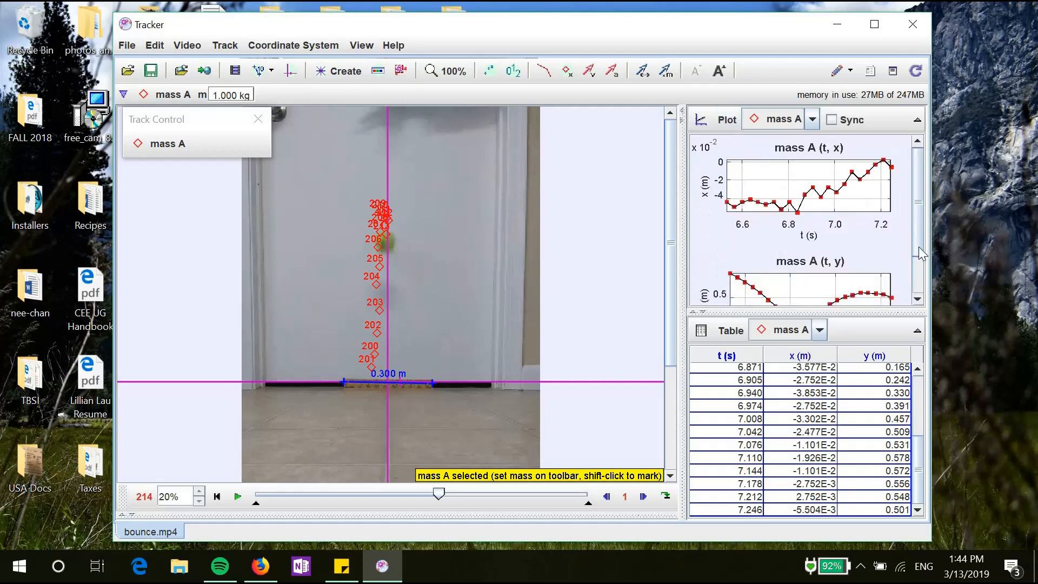
left_click_drag(920, 247, 920, 287)
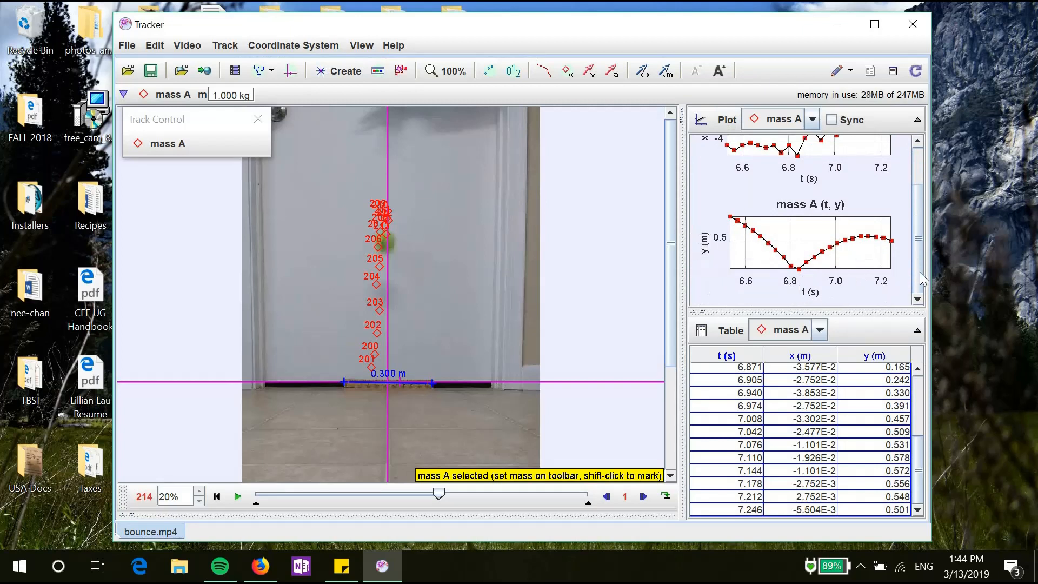
left_click_drag(918, 247, 918, 211)
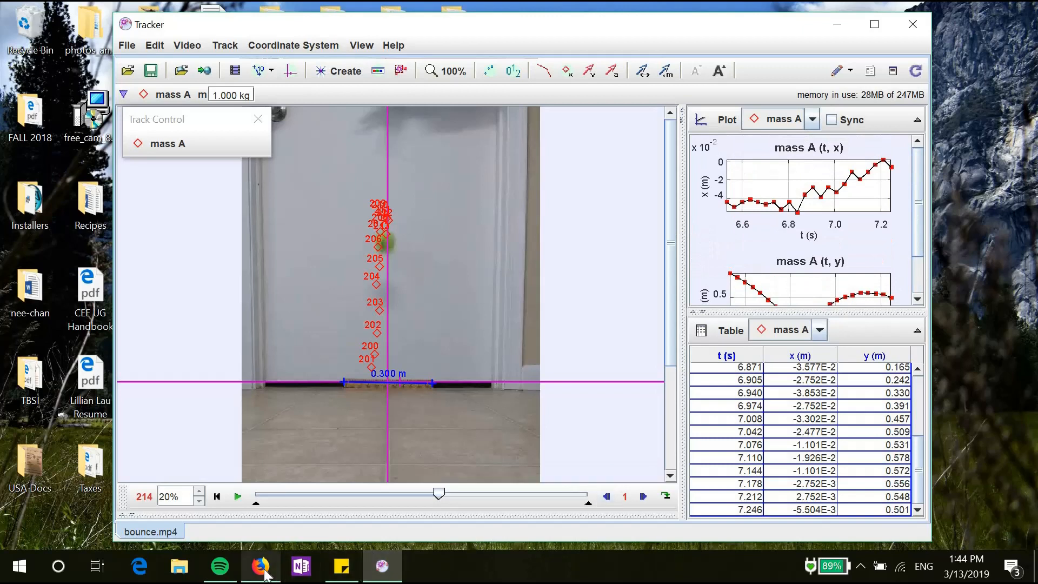
mouse_move(264, 570)
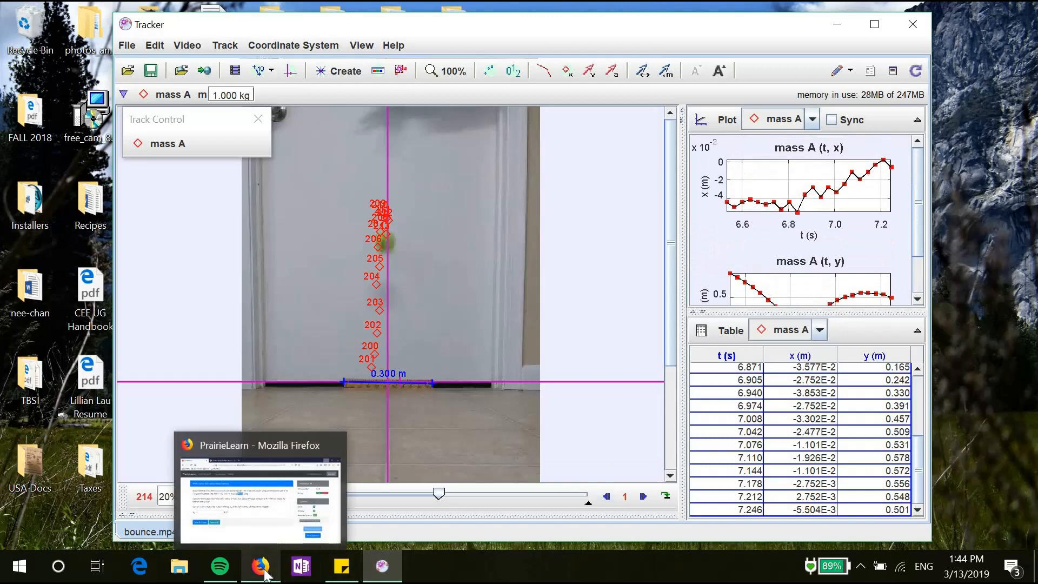
Step: Check the v_y answer label on the PrairieLearn question, then return to the Tracker analysis
left_click(263, 572)
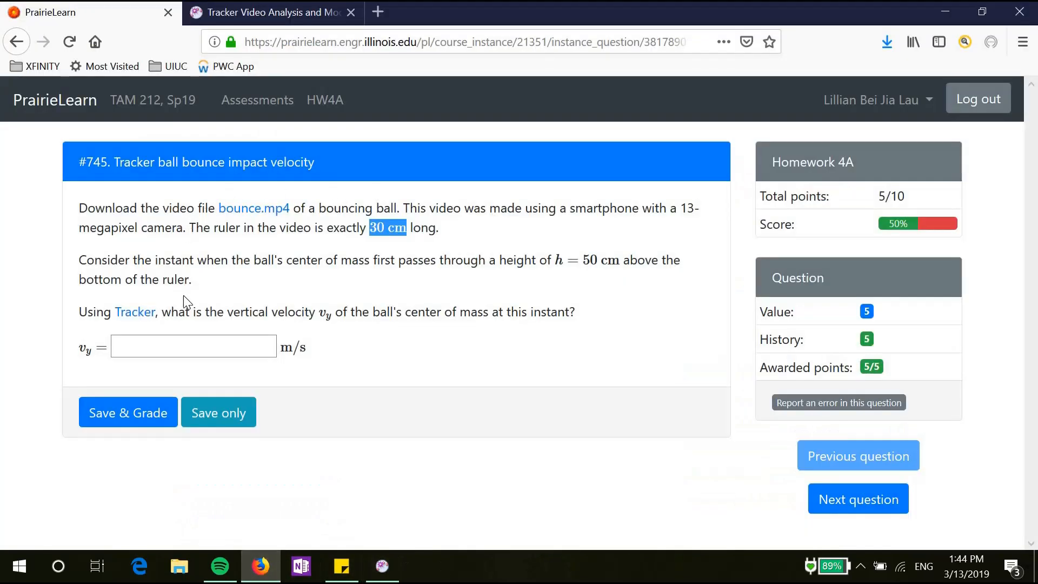
left_click_drag(81, 347, 94, 355)
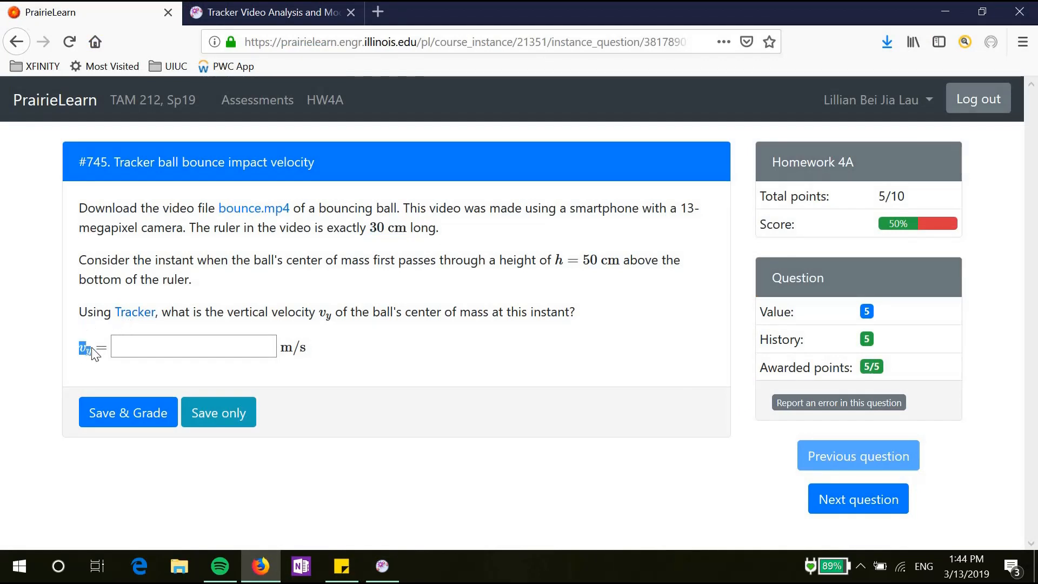
left_click(386, 571)
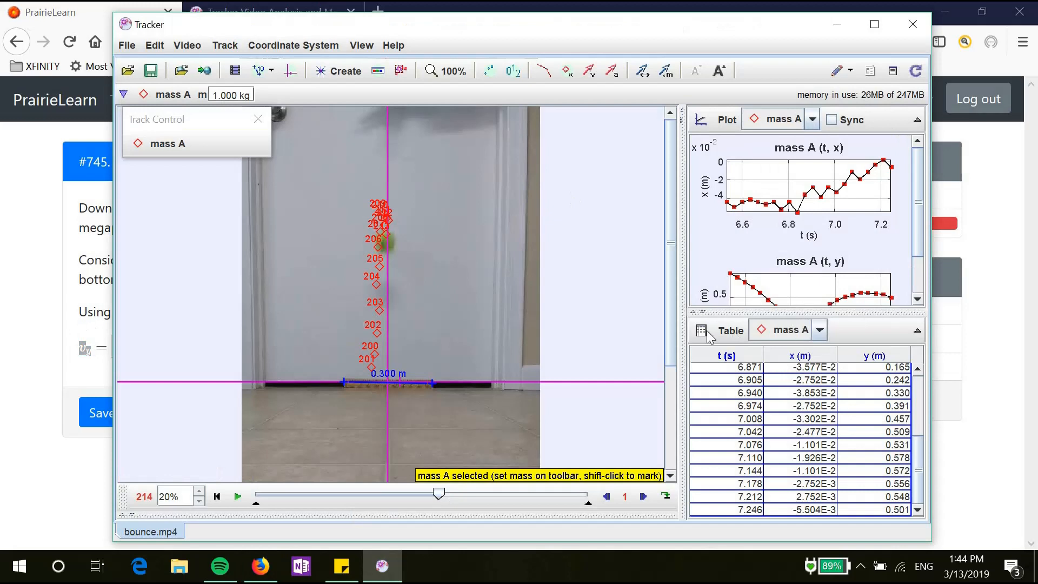
Step: Add vy and ay columns and hide the x column in mass A's data table
left_click(730, 331)
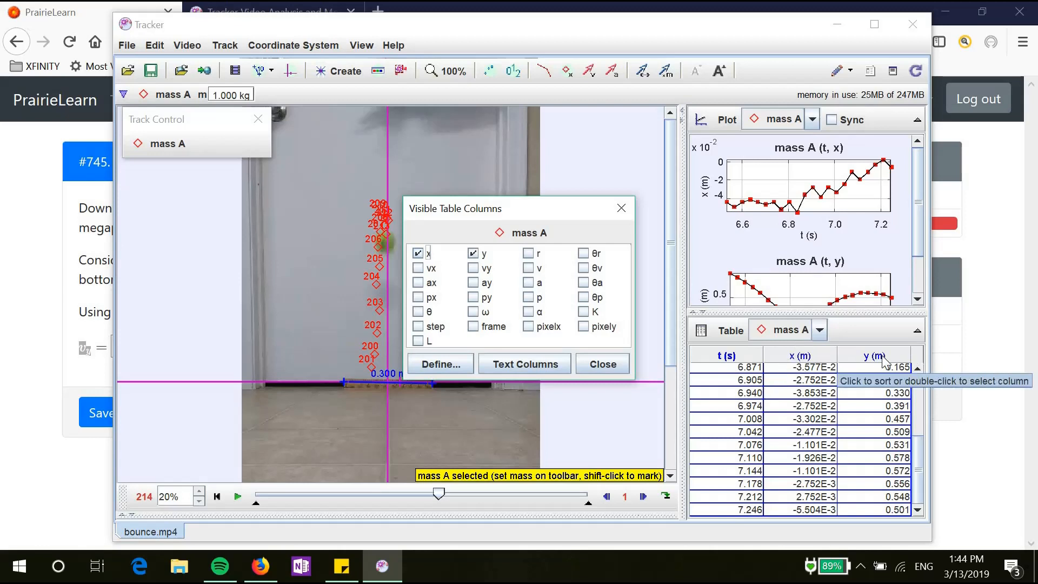
left_click(474, 268)
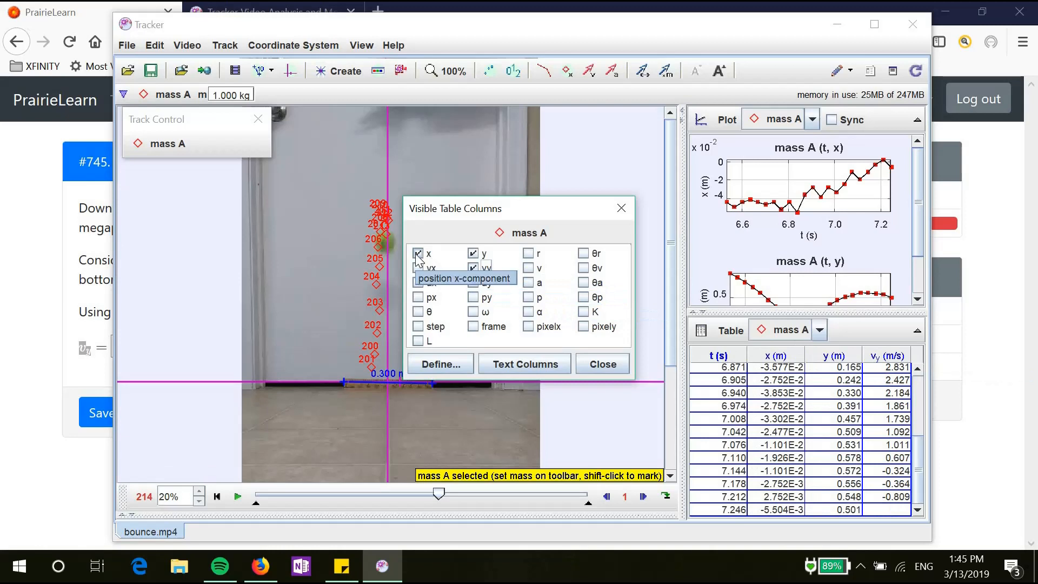
left_click(474, 284)
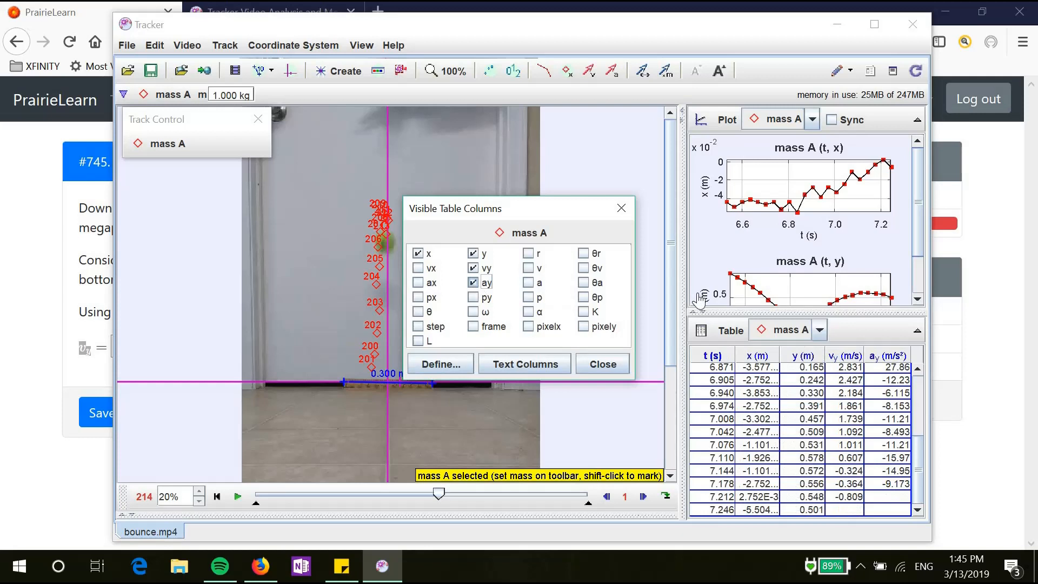
left_click(417, 254)
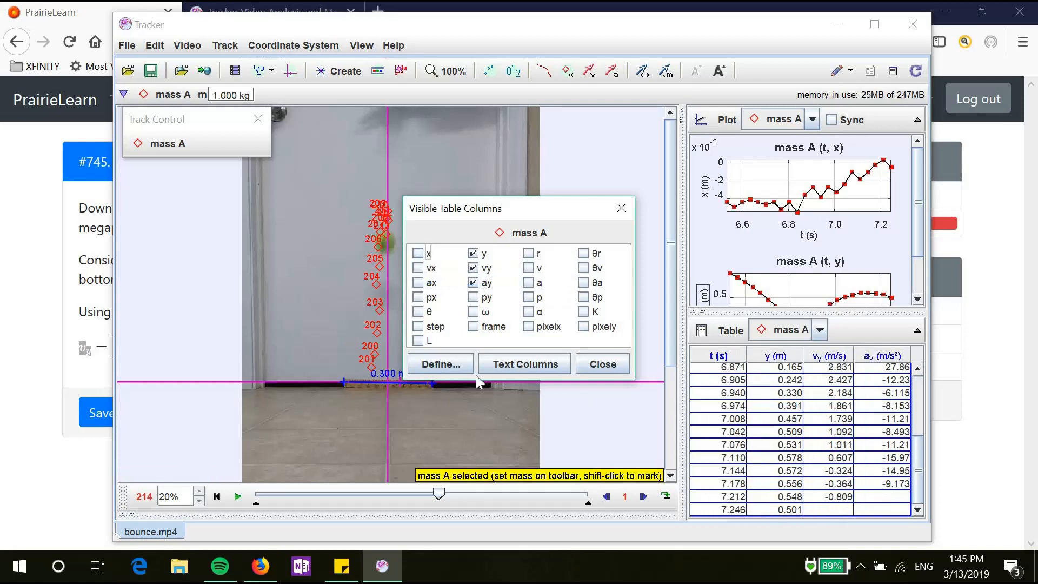
left_click(604, 365)
left_click_drag(920, 444, 922, 379)
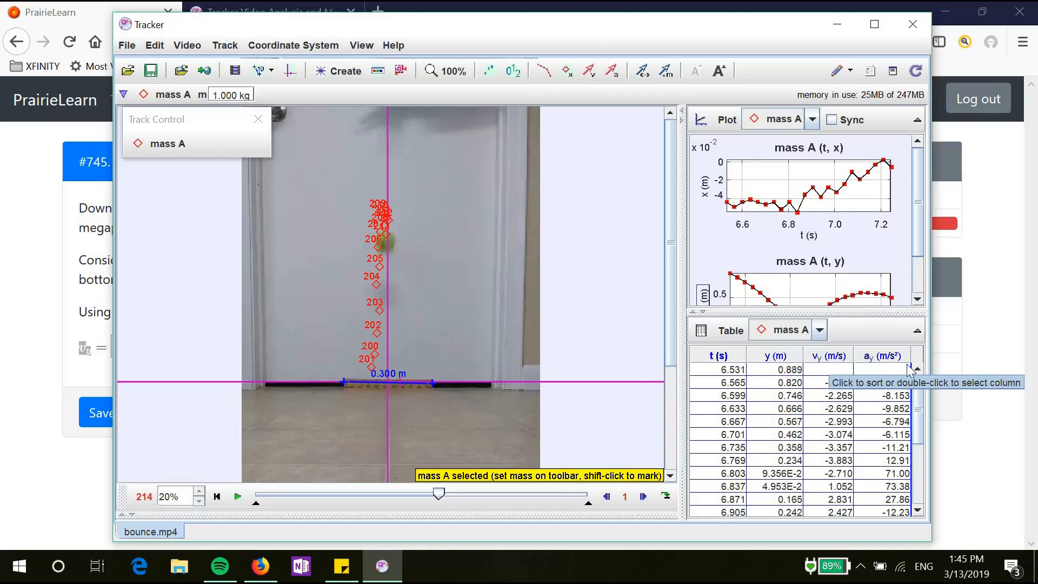
Step: Change the top graph's vertical axis from x to 'vy: velocity y-component', then return to PrairieLearn
left_click_drag(921, 421, 920, 469)
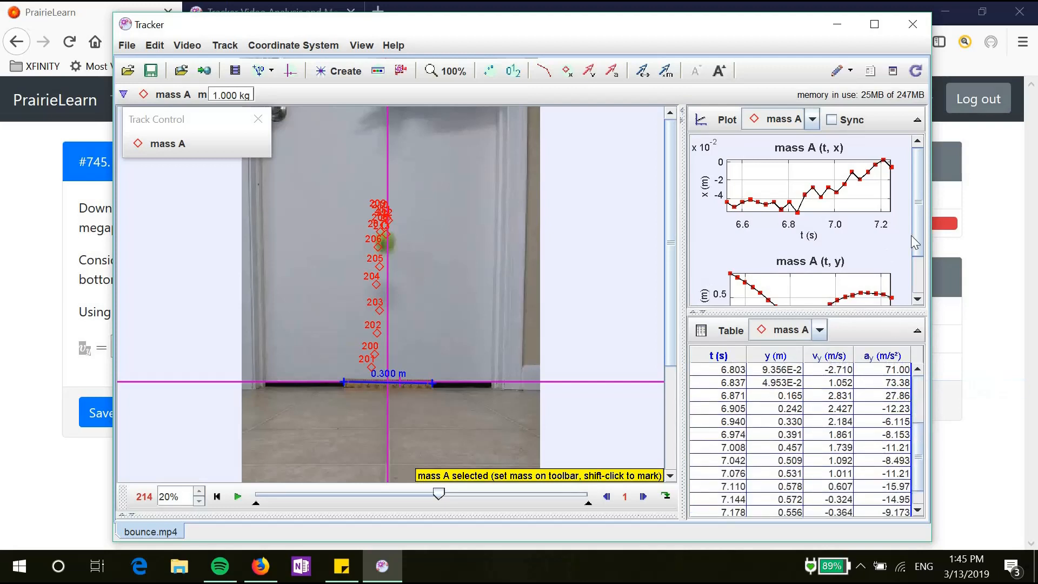
left_click_drag(916, 235, 917, 273)
scroll(920, 232, "up", 3)
scroll(922, 255, "down", 3)
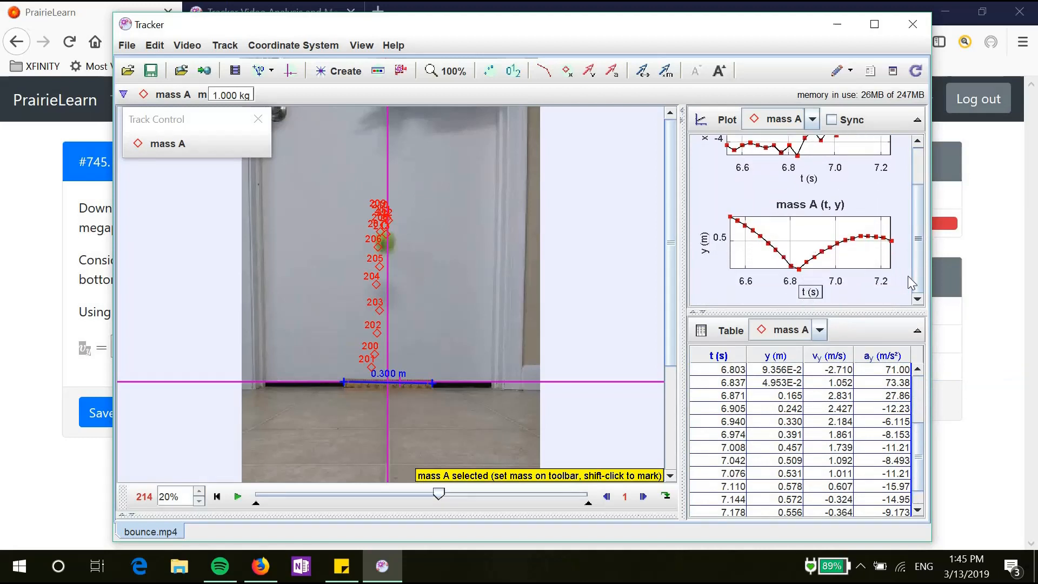
left_click_drag(918, 272, 955, 232)
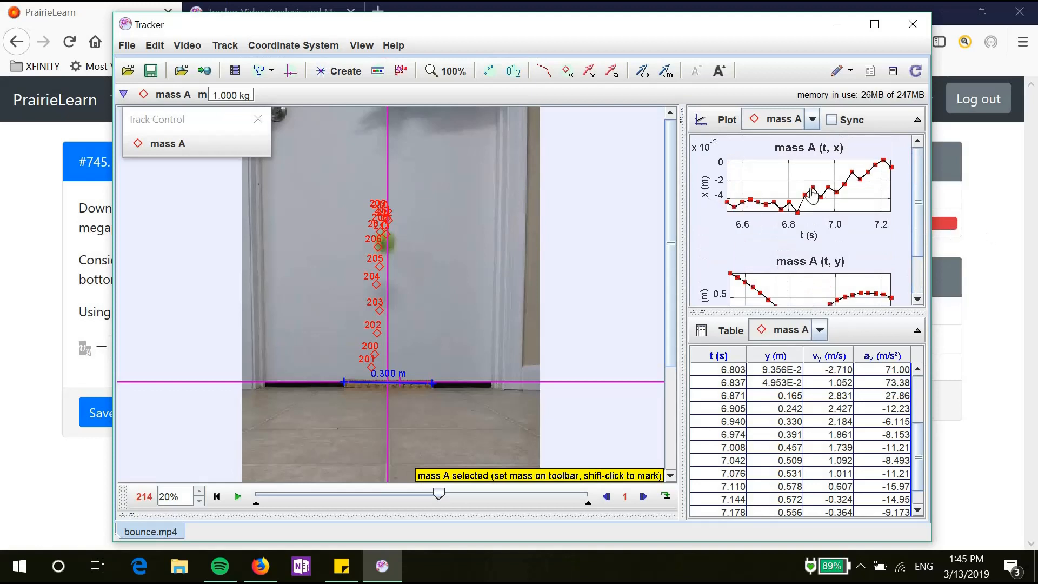
left_click(706, 194)
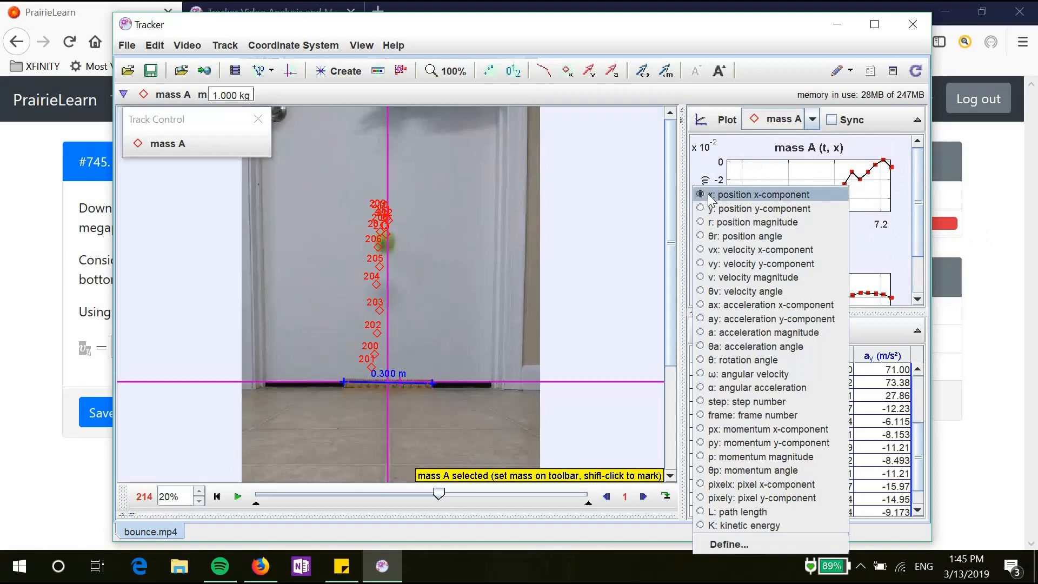
left_click(702, 264)
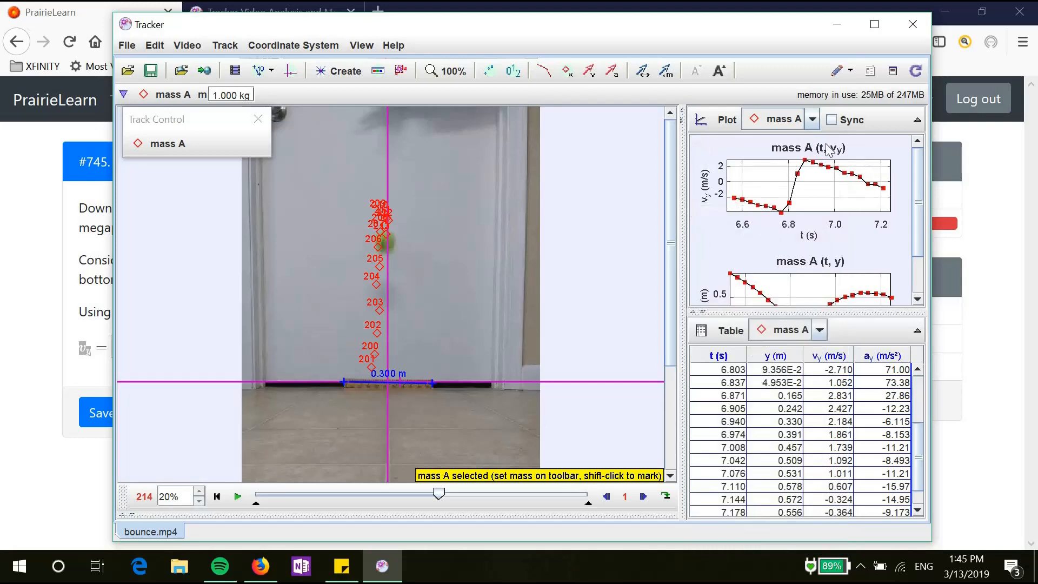
left_click(276, 579)
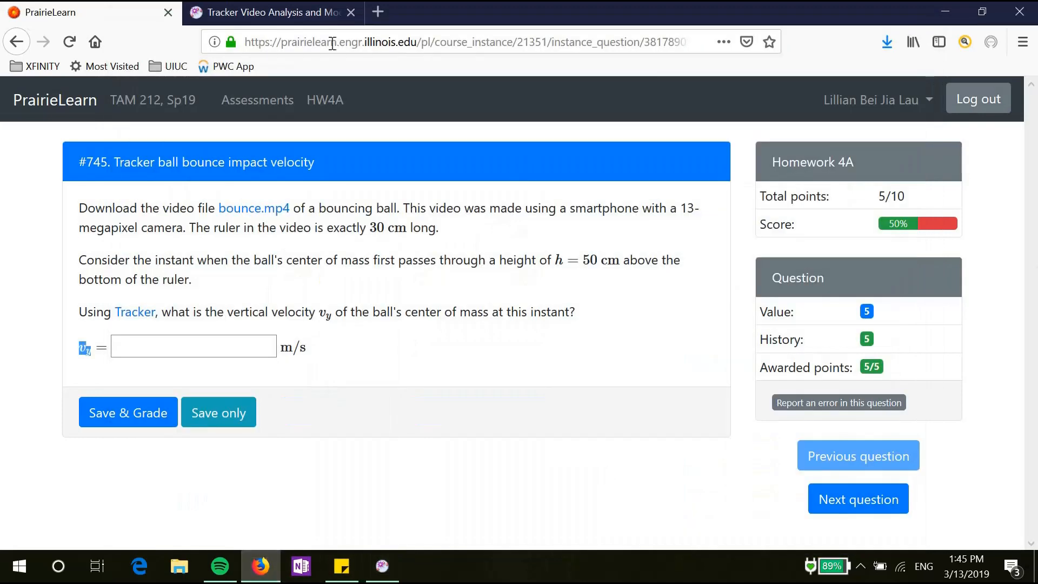
Step: Highlight 'vertical velocity vy' and 'h = 50 cm' in the question, then go back to Tracker
left_click(123, 226)
left_click_drag(285, 312, 329, 313)
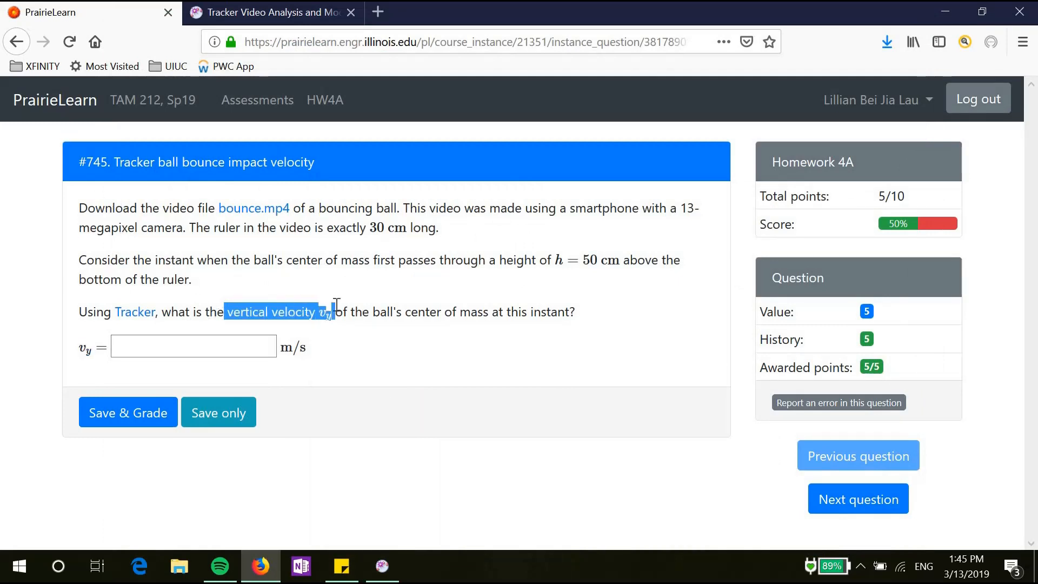
left_click(498, 296)
double_click(592, 260)
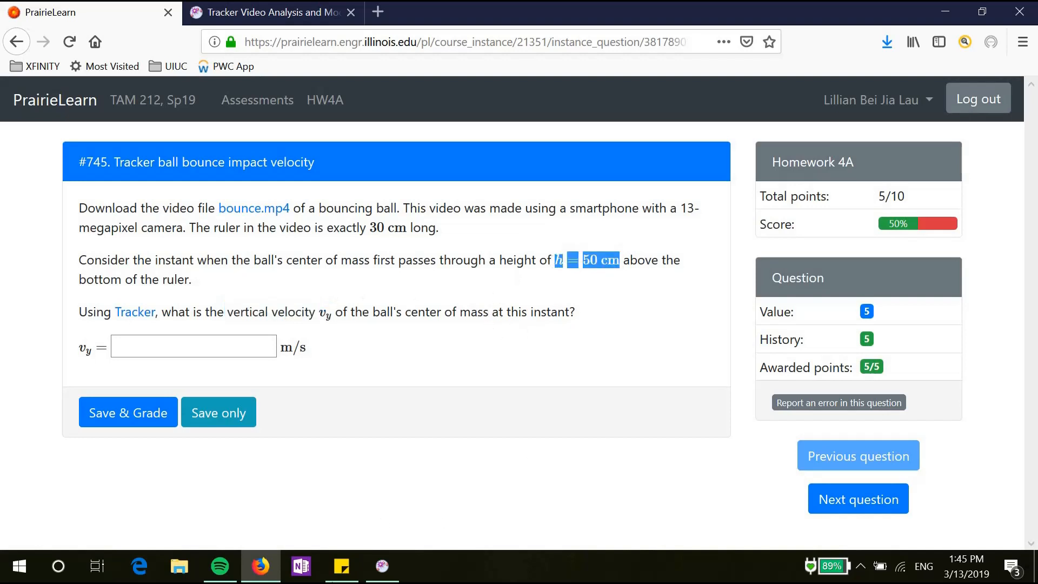
left_click(384, 568)
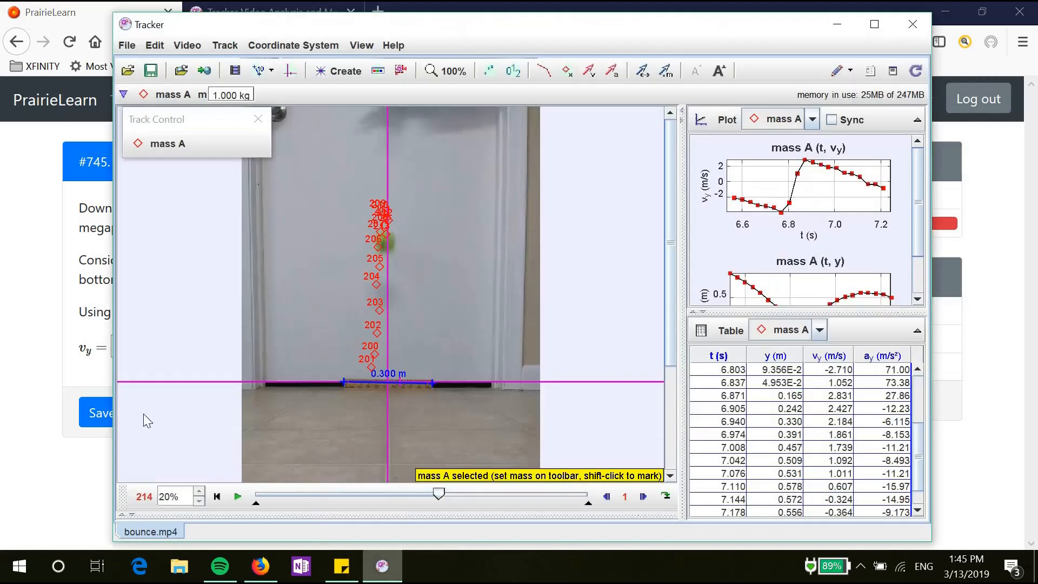
Step: Plot vy against 'y: position y-component', reading about -2.953 m/s near 0.517 m, then start answering
left_click(811, 237)
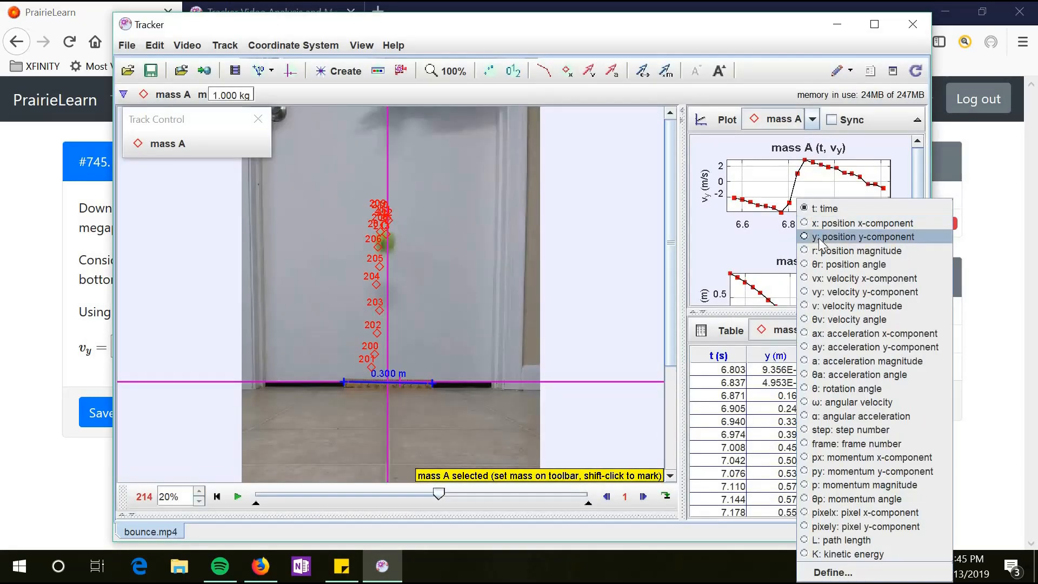
left_click(818, 238)
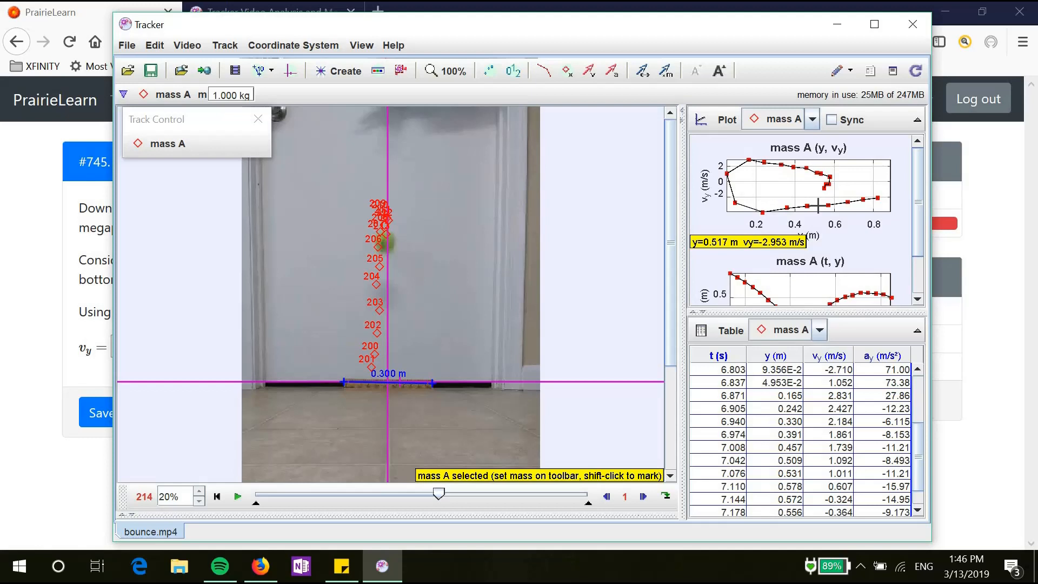
left_click(76, 335)
left_click(136, 339)
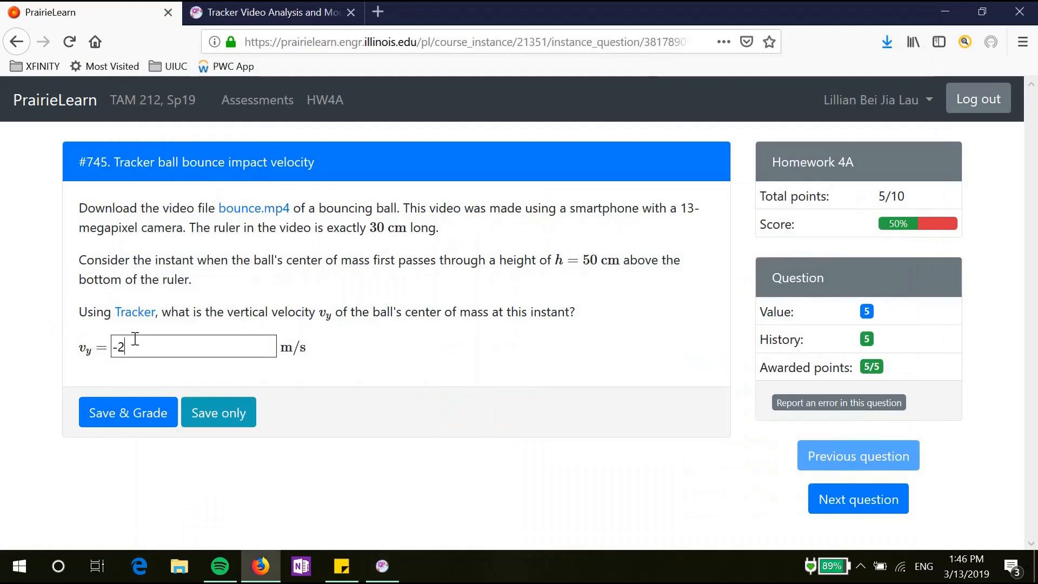
Step: Submit -3 m/s as the vertical velocity for grading, then return to Tracker
type("-2")
key("BackSpace")
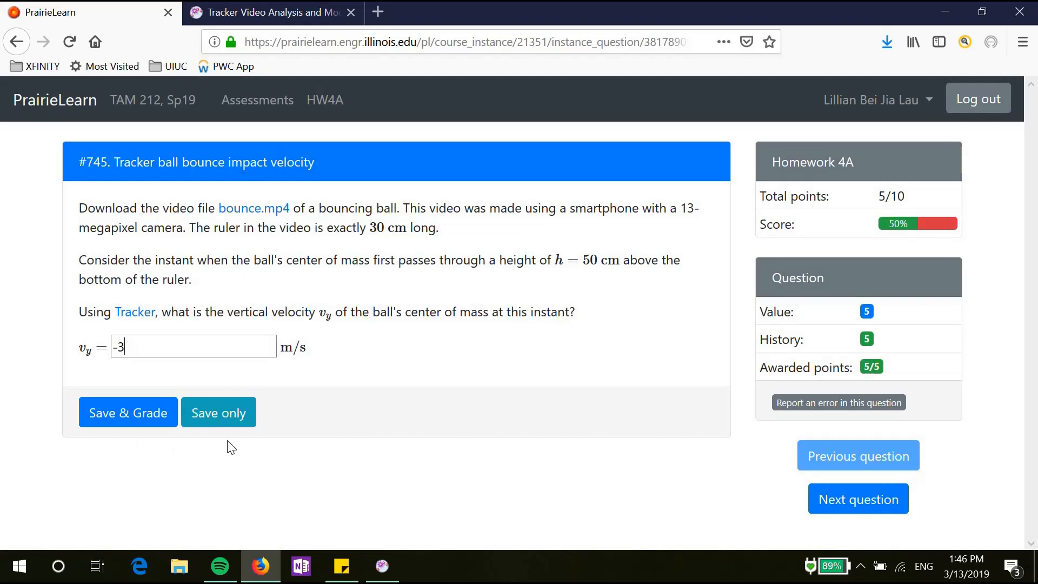
left_click(126, 413)
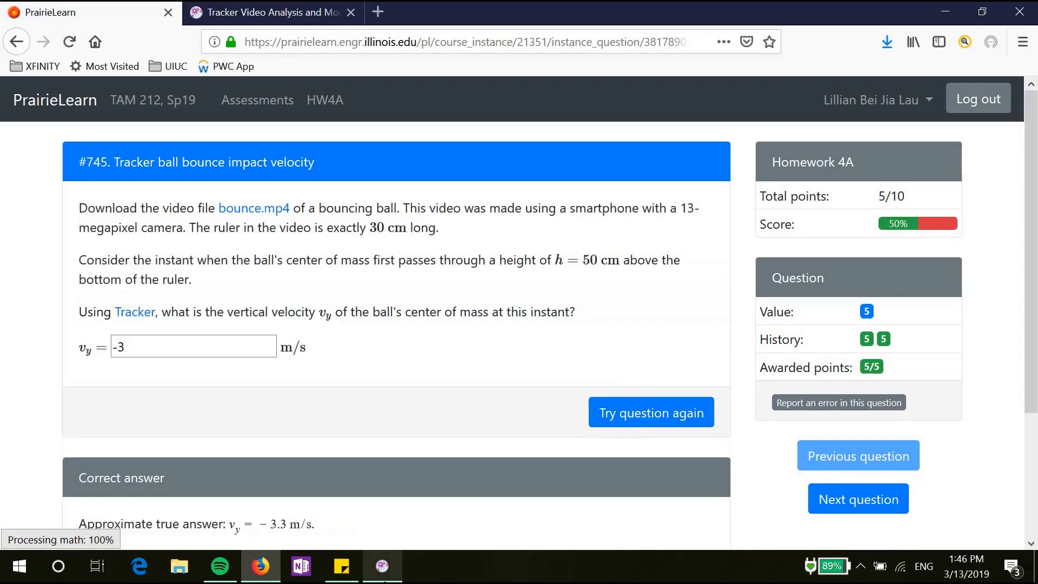
key("alt+Tab")
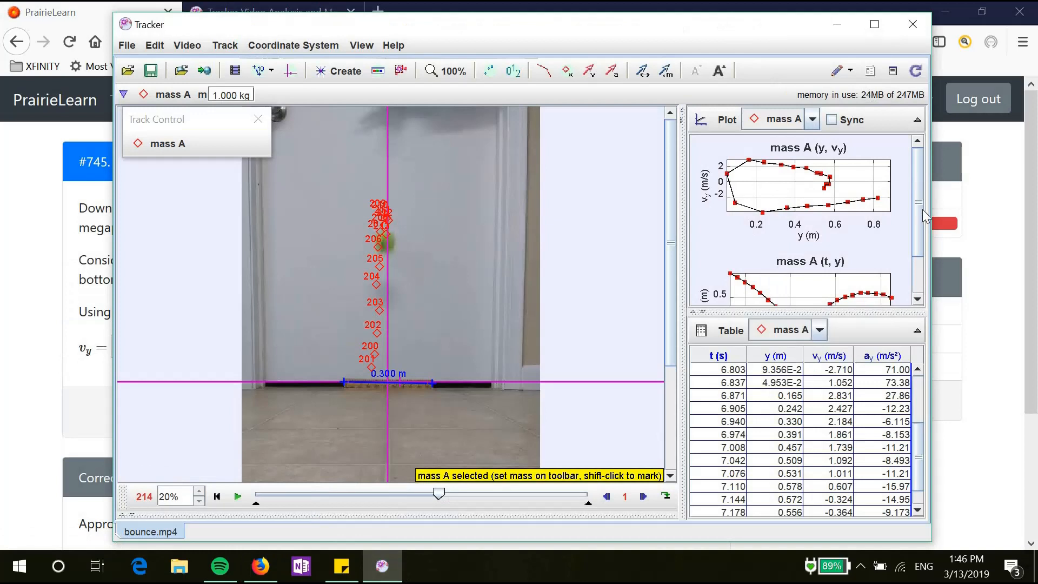
scroll(908, 194, "down", 2)
scroll(907, 195, "up", 2)
scroll(907, 209, "down", 2)
scroll(907, 174, "up", 2)
scroll(925, 270, "down", 2)
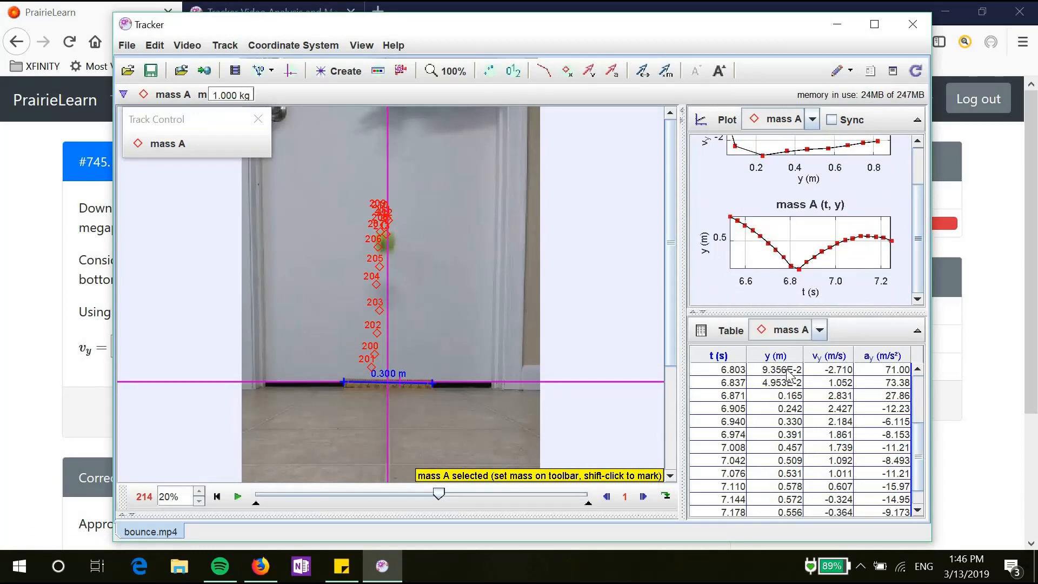
left_click(725, 336)
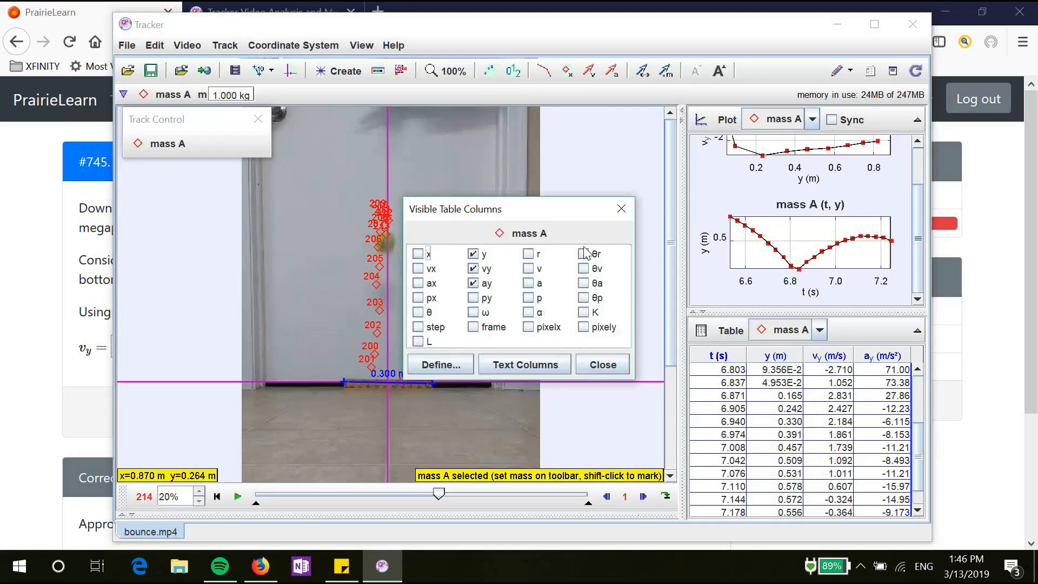
left_click(622, 209)
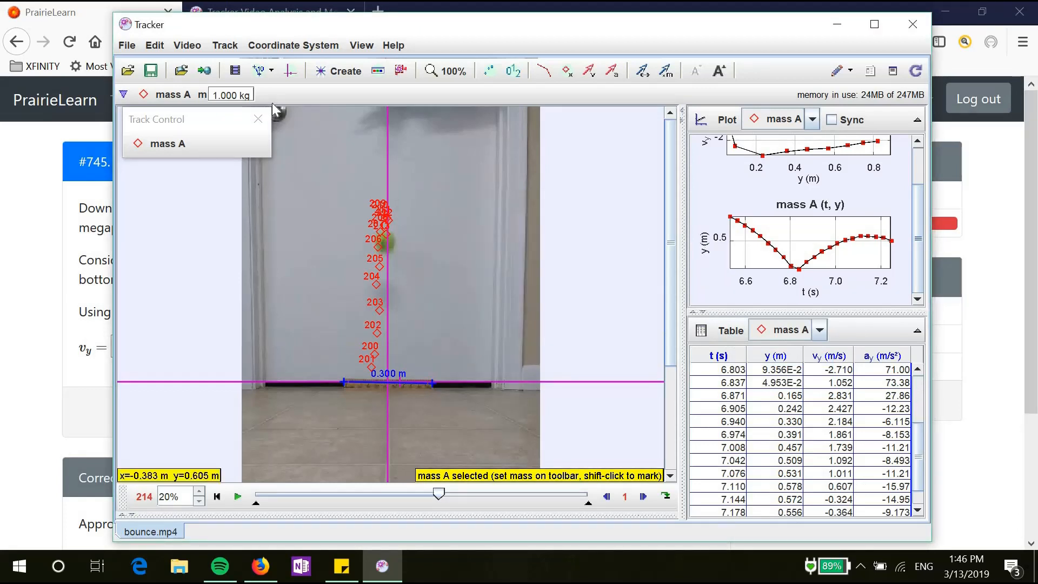